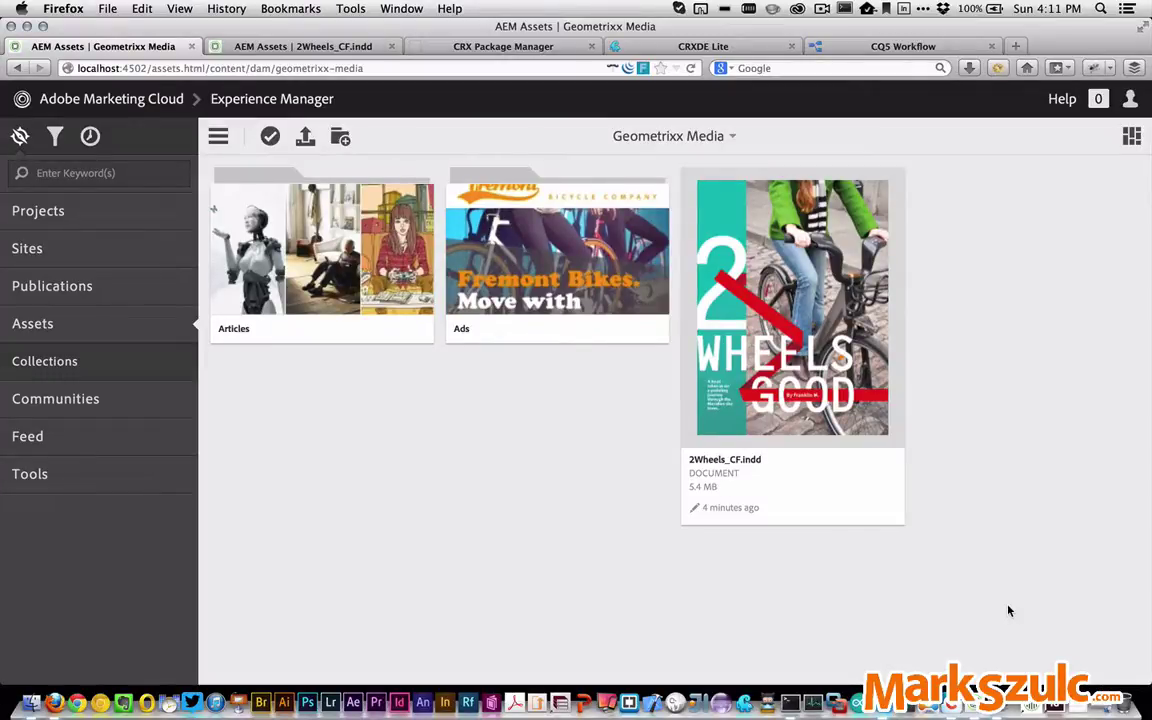
Bring up the 2Wheels_CF.indd Renditions page with its large Web preview
mouse_move(784, 310)
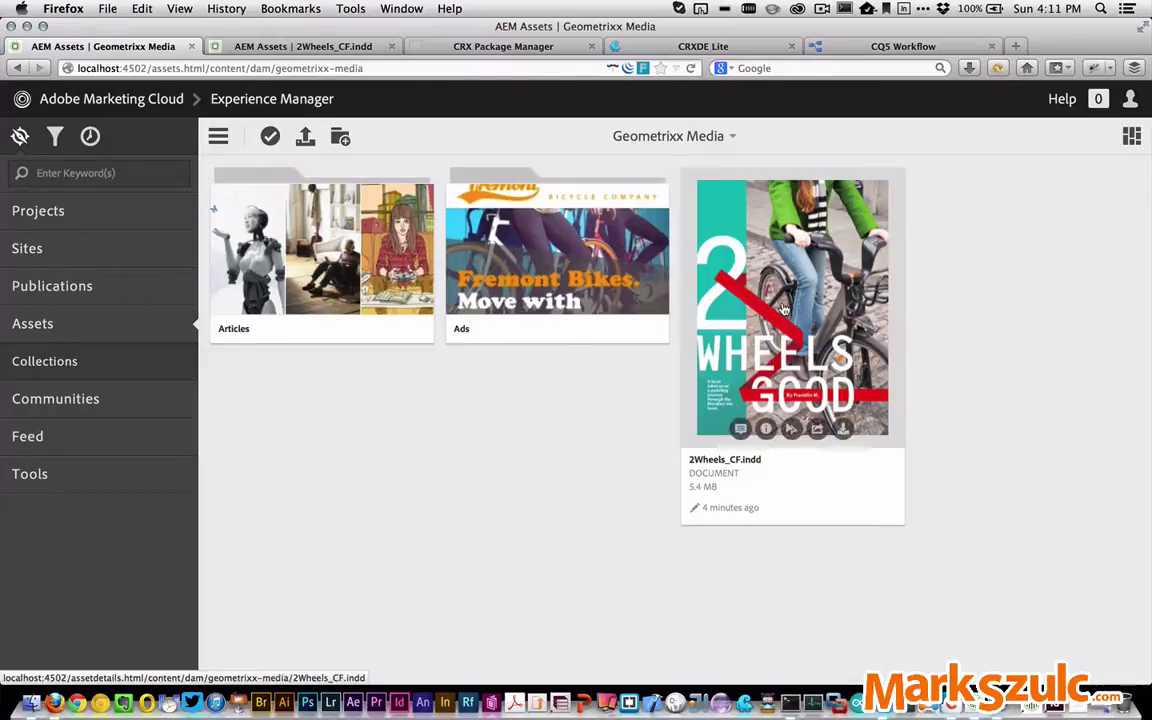
left_click(358, 48)
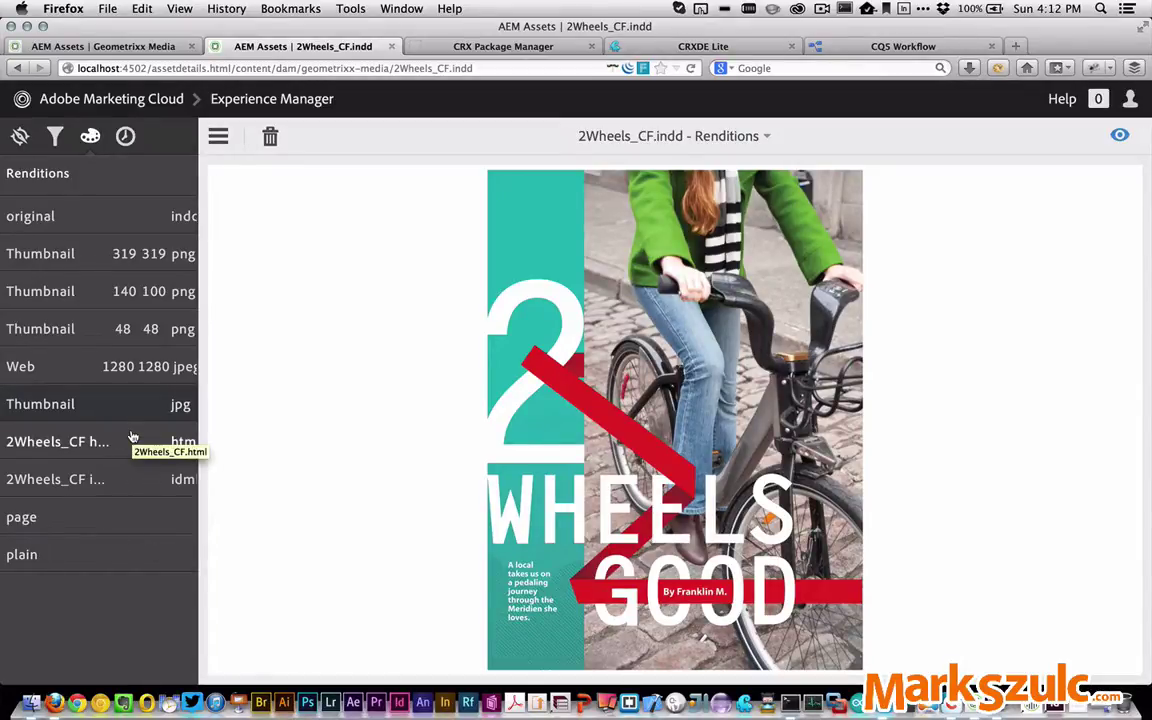
Preview the 48, 140 and 319 pixel thumbnails and the plain-text rendition, then close it
left_click(80, 328)
left_click(77, 291)
left_click(80, 262)
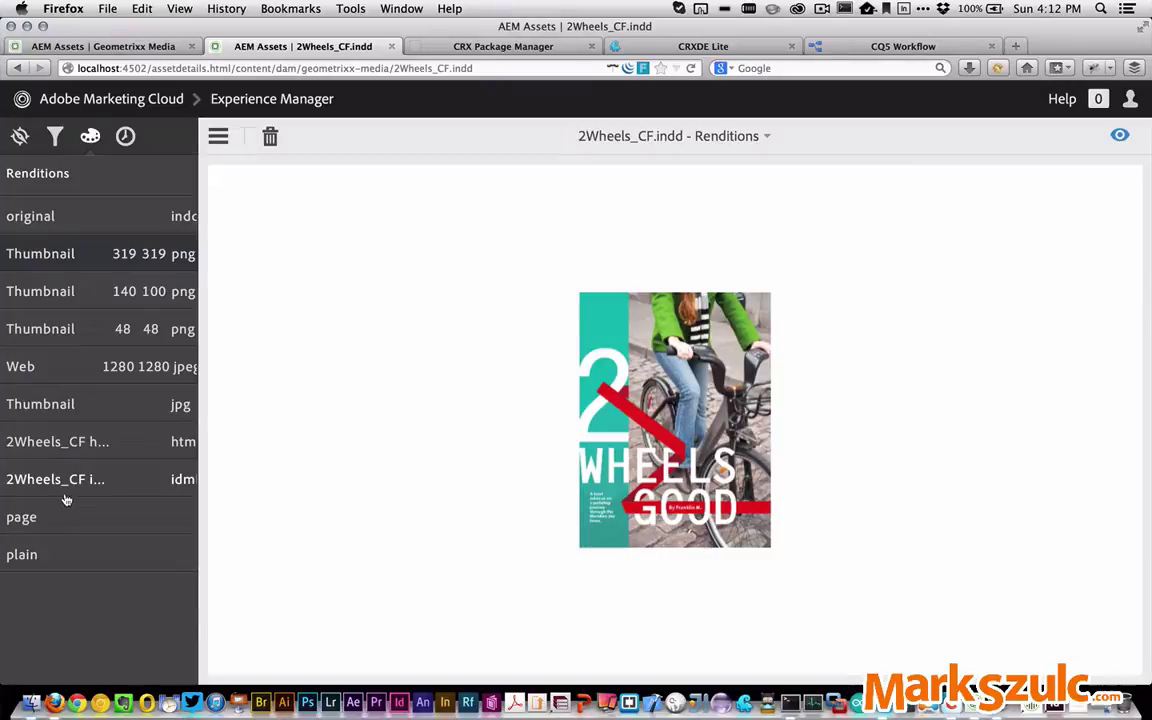
left_click(23, 554)
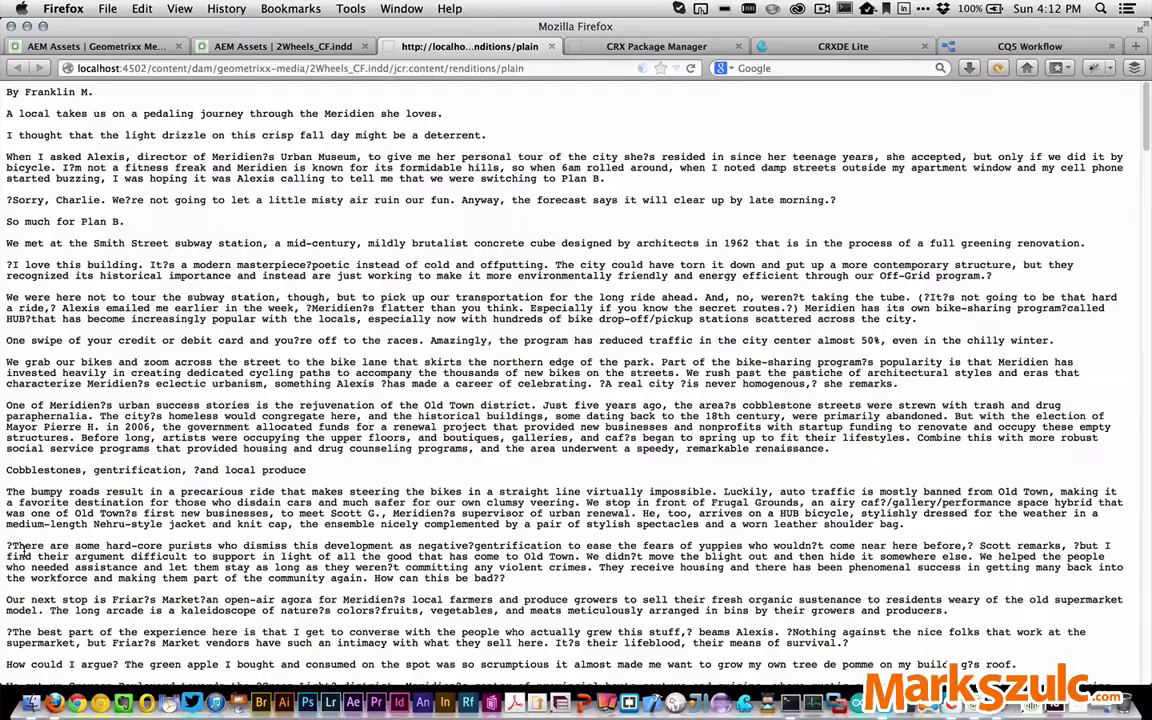
left_click(553, 47)
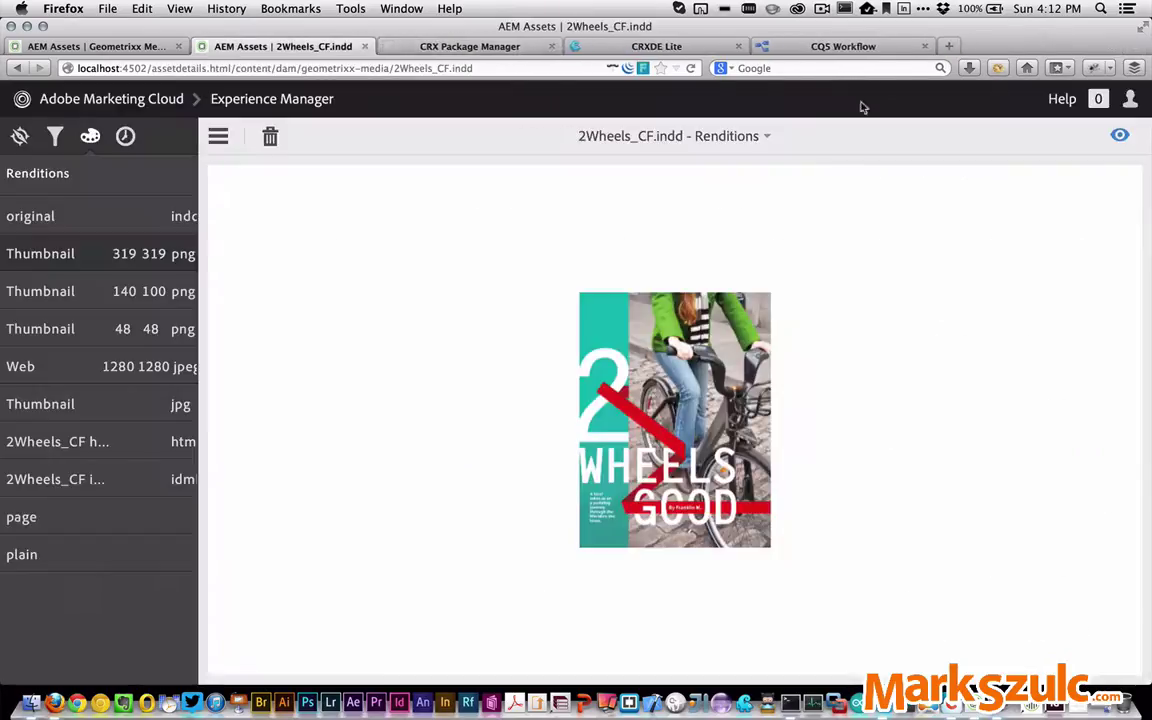
Browse the asset's Parent Folders and Document views, then open its Subassets
left_click(1119, 135)
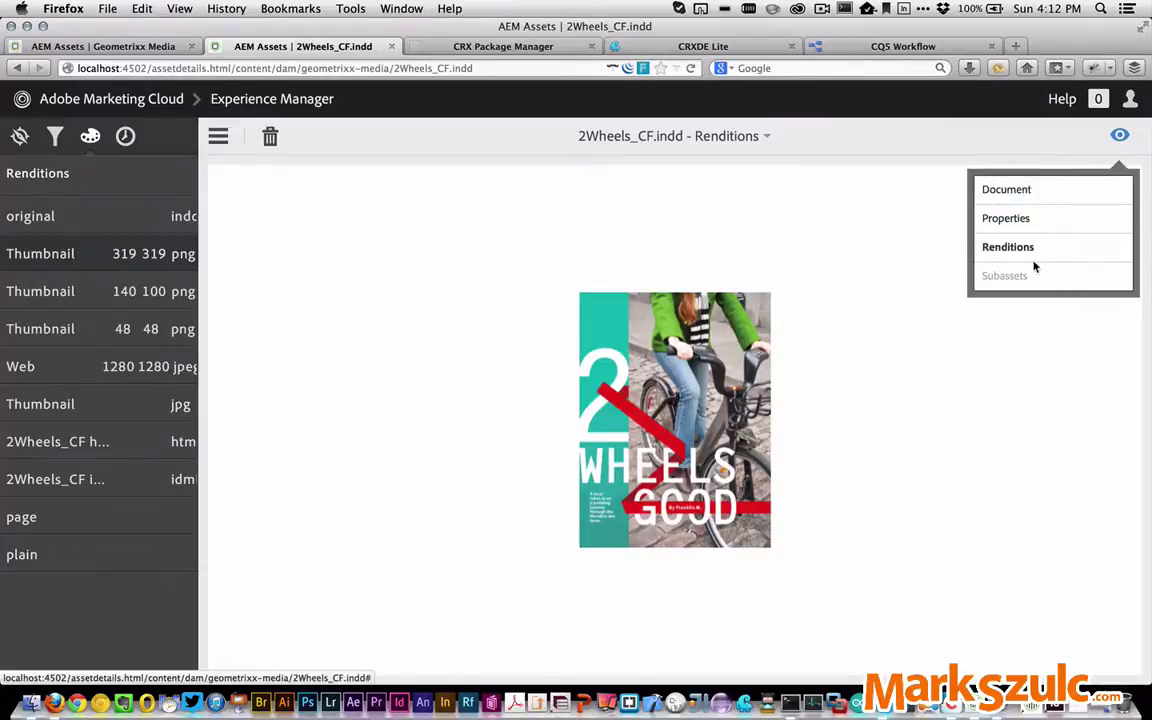
left_click(760, 135)
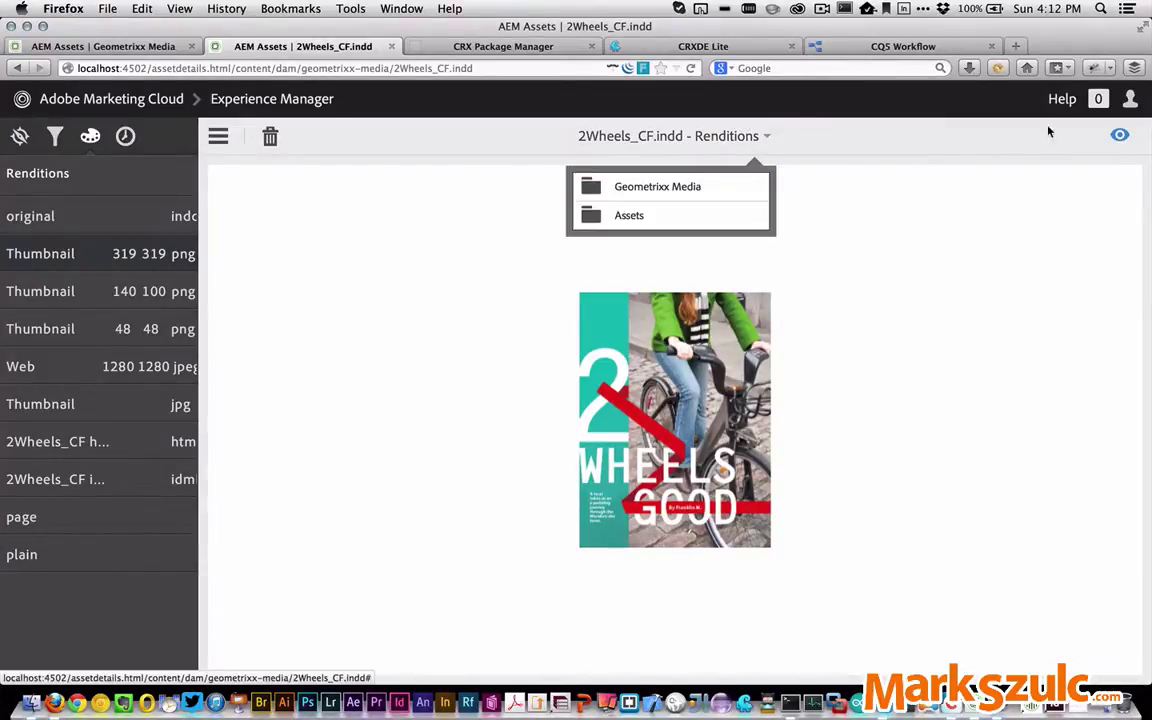
left_click(1121, 139)
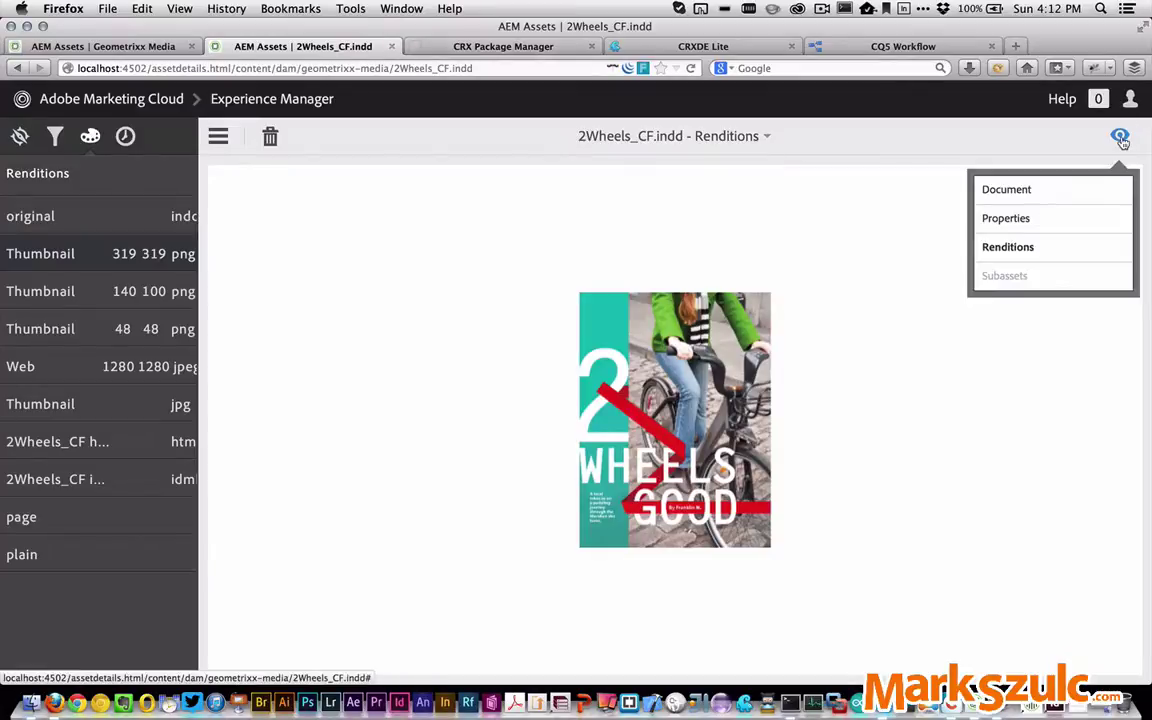
left_click(1078, 188)
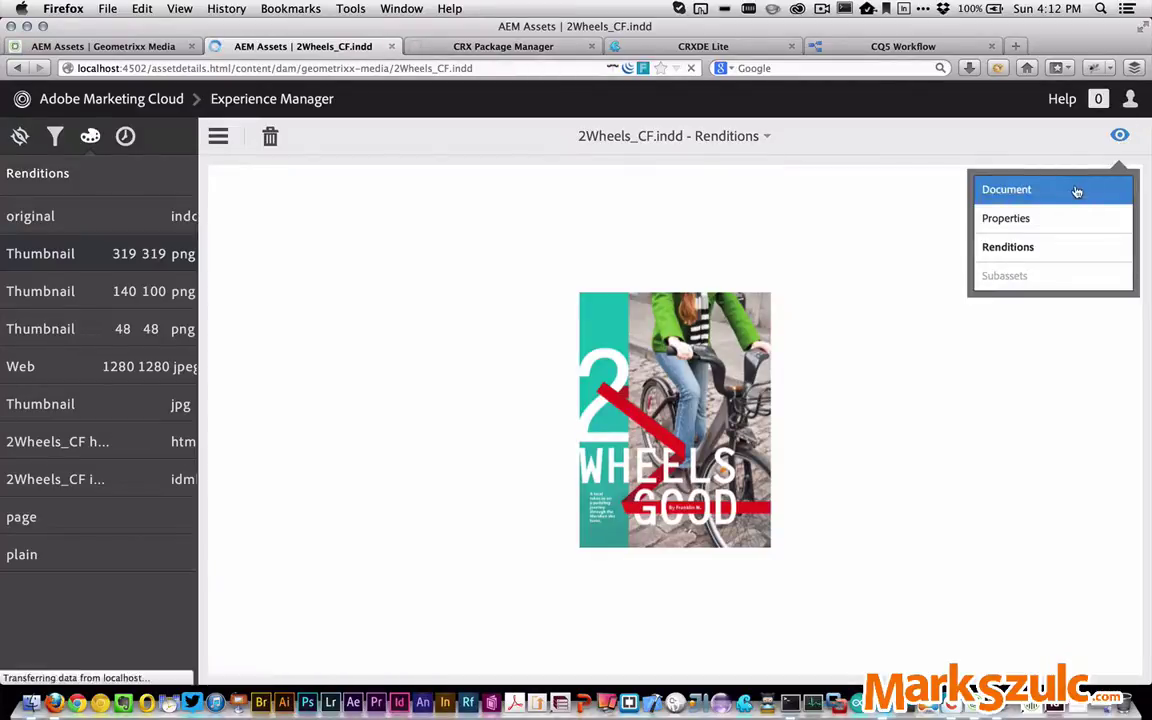
left_click(1121, 137)
left_click(1012, 285)
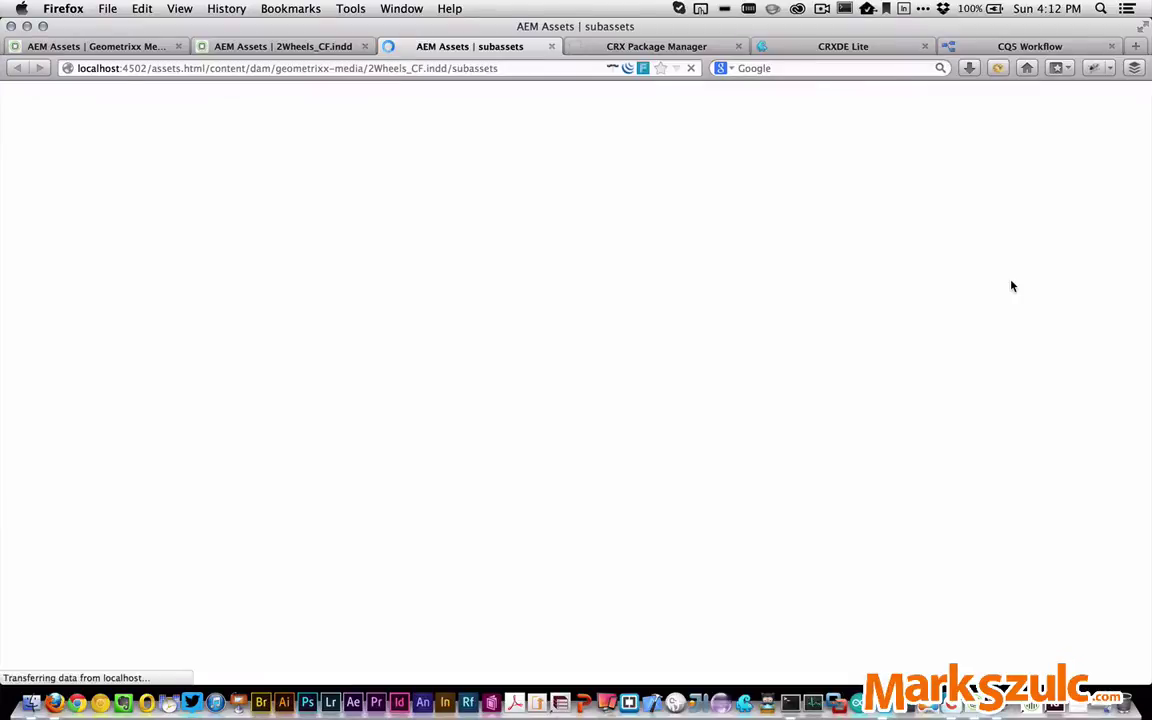
scroll(635, 481, "down", 15)
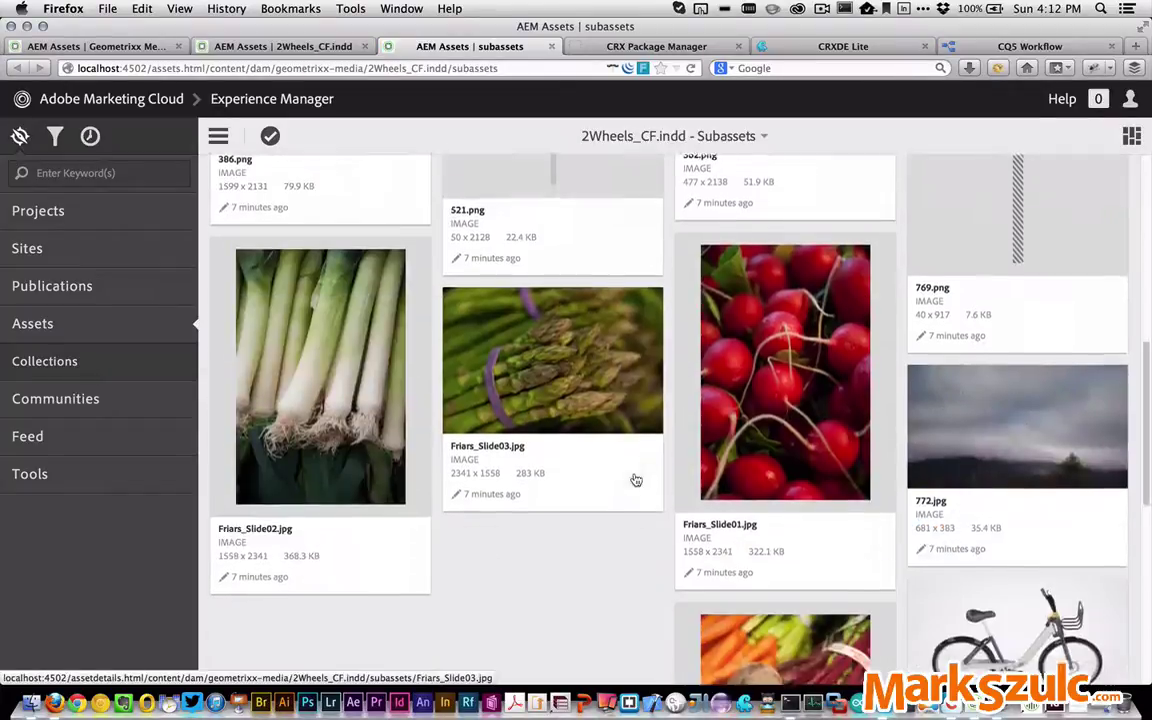
scroll(634, 479, "up", 15)
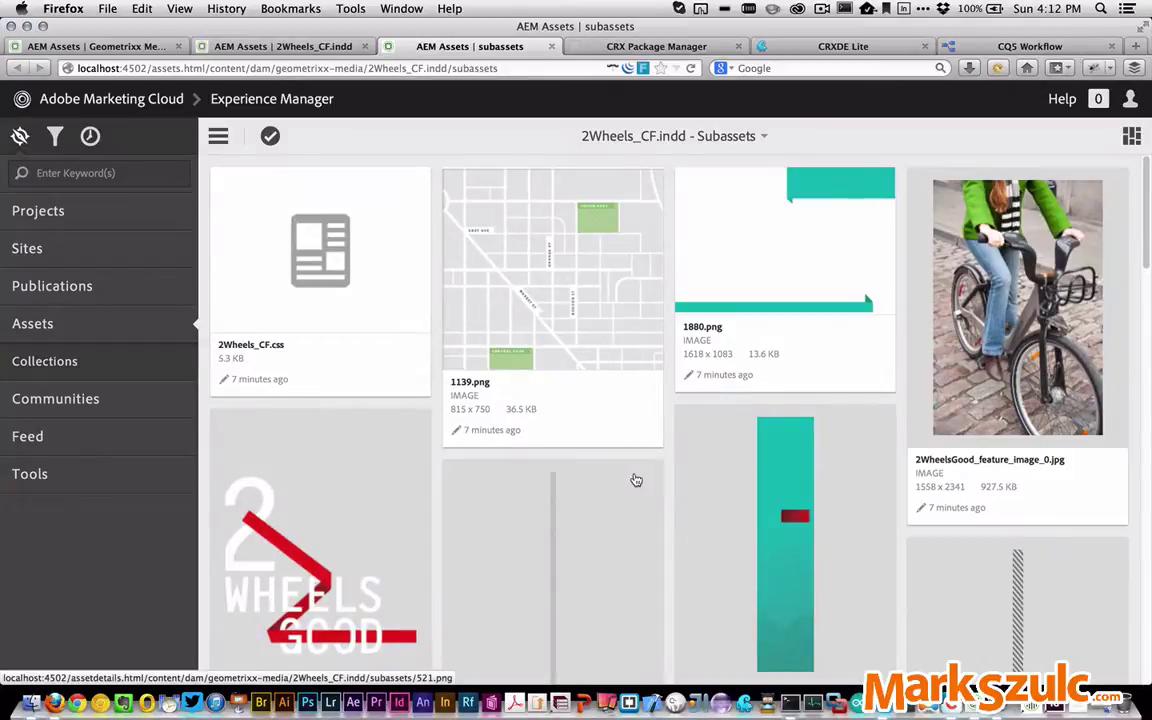
Upload MultipageThumbnails-1.0.zip from the Desktop in CRX Package Manager
left_click(656, 46)
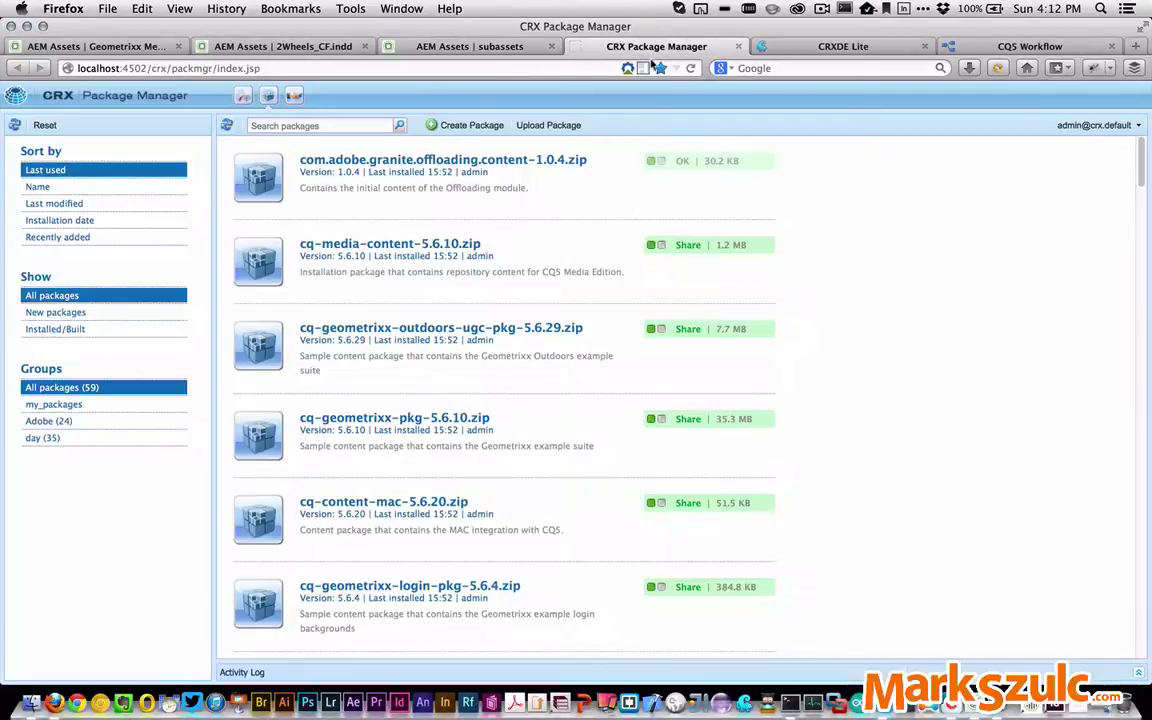
left_click(545, 126)
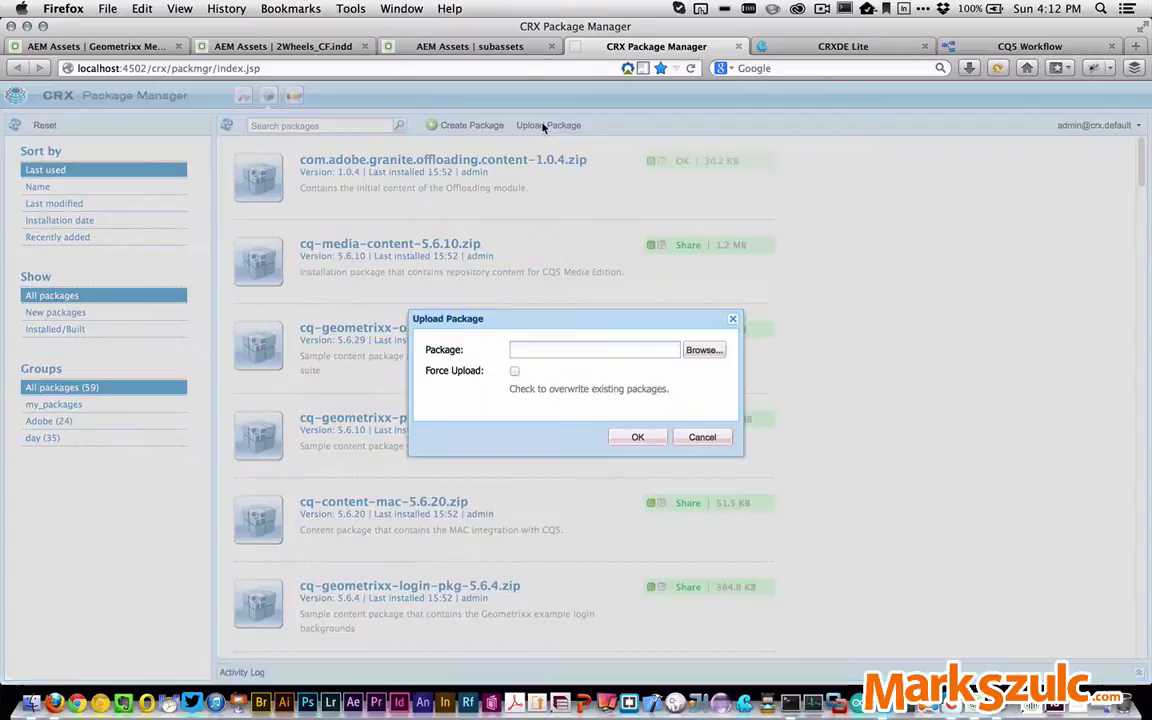
left_click(702, 351)
left_click(703, 350)
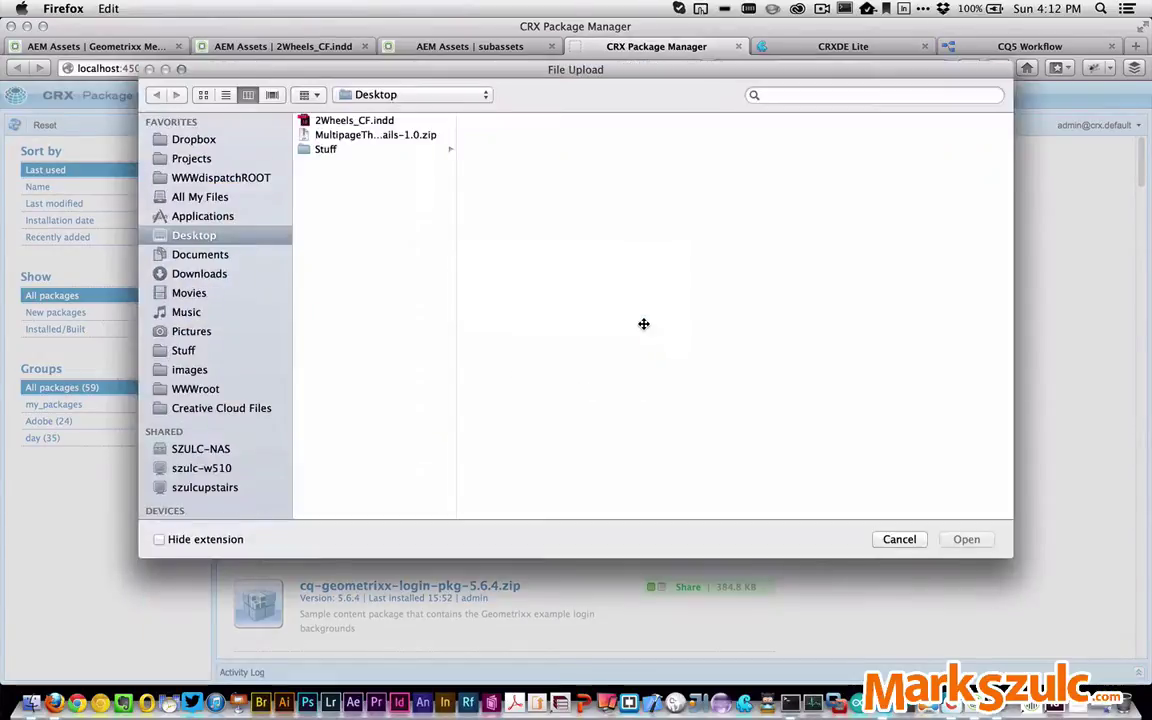
left_click(372, 135)
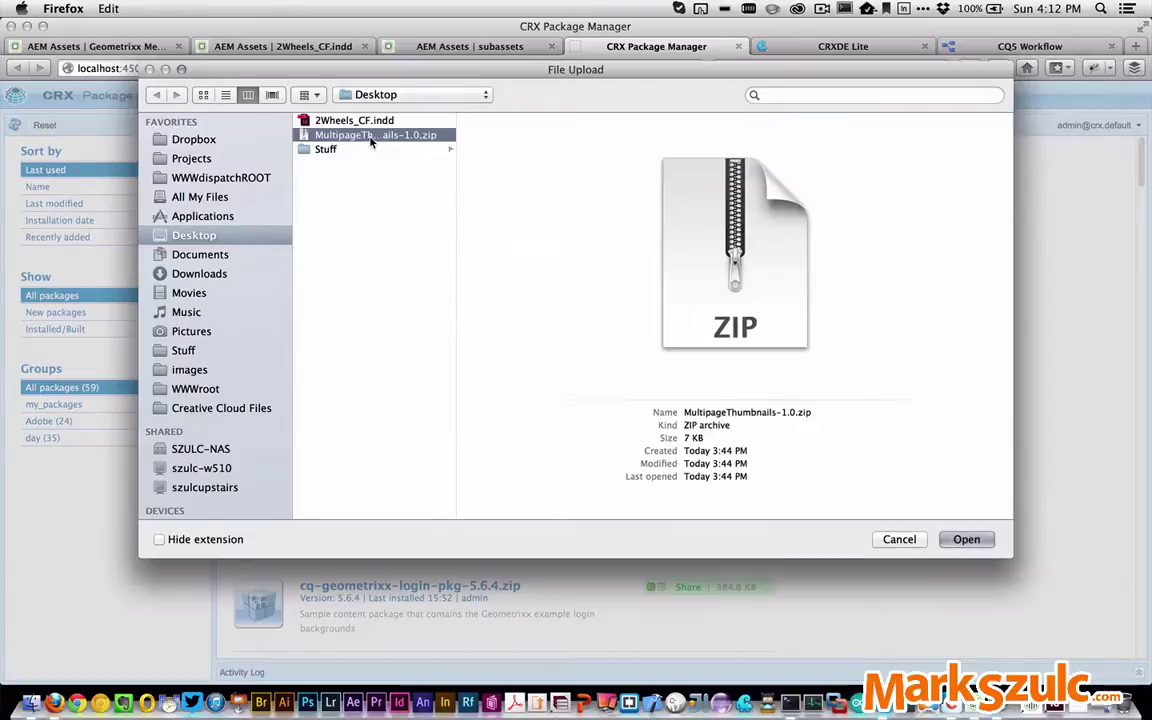
left_click(966, 539)
left_click(639, 436)
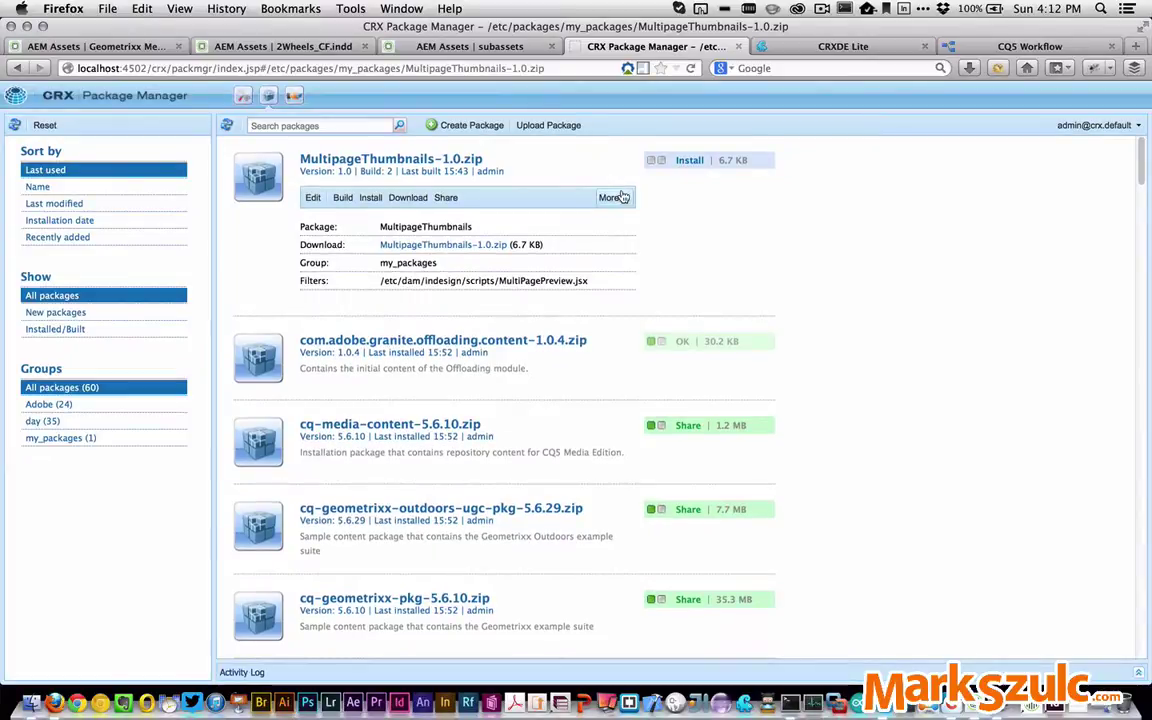
Install the MultipageThumbnails-1.0.zip package
left_click(690, 166)
left_click(708, 535)
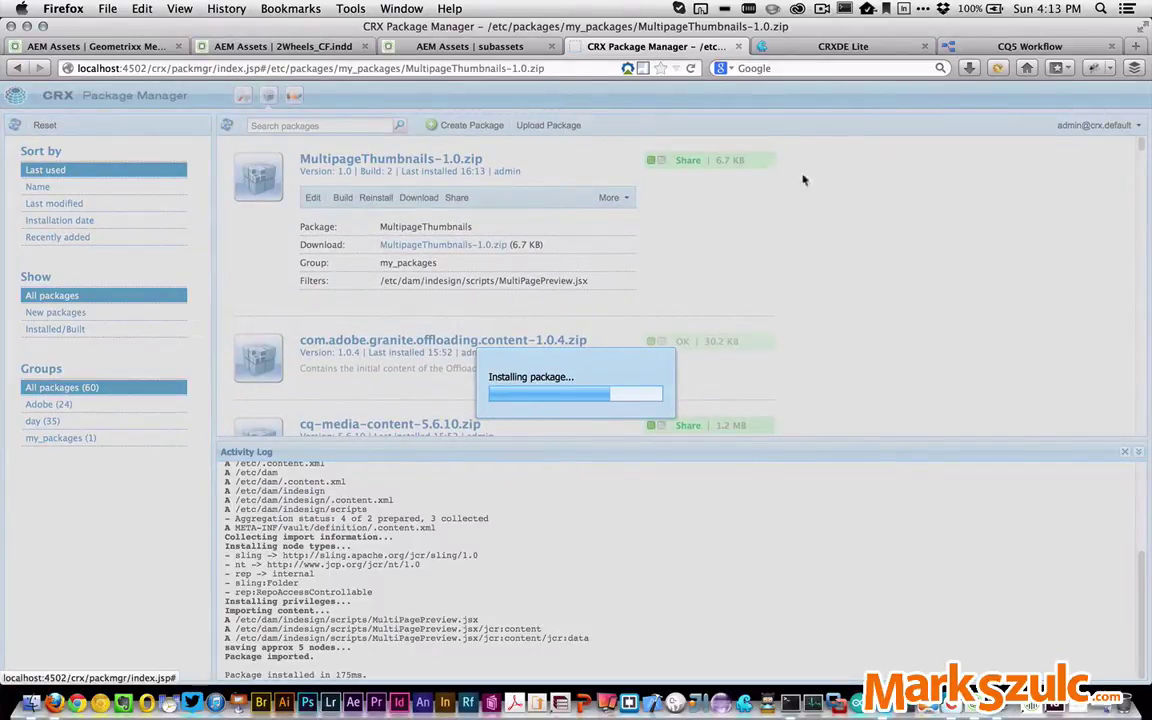
left_click(820, 46)
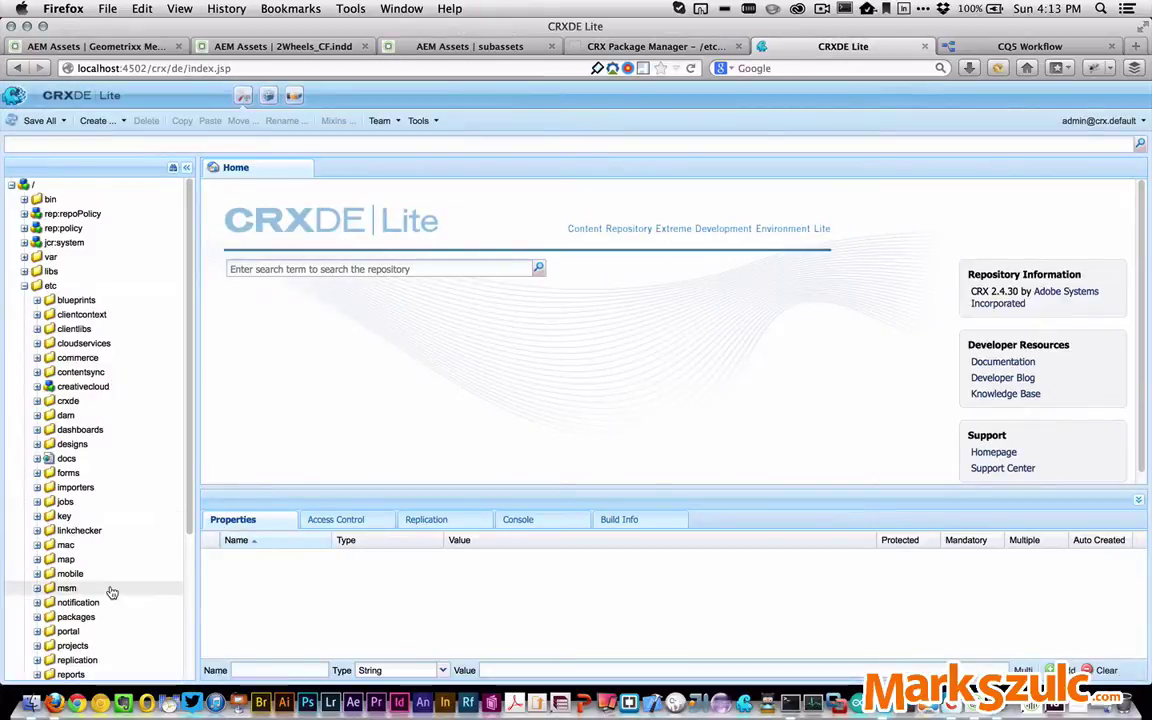
Expand etc > dam > indesign > scripts in the CRXDE tree down to MultiPagePreview.jsx
scroll(111, 591, "down", 3)
scroll(111, 588, "up", 2)
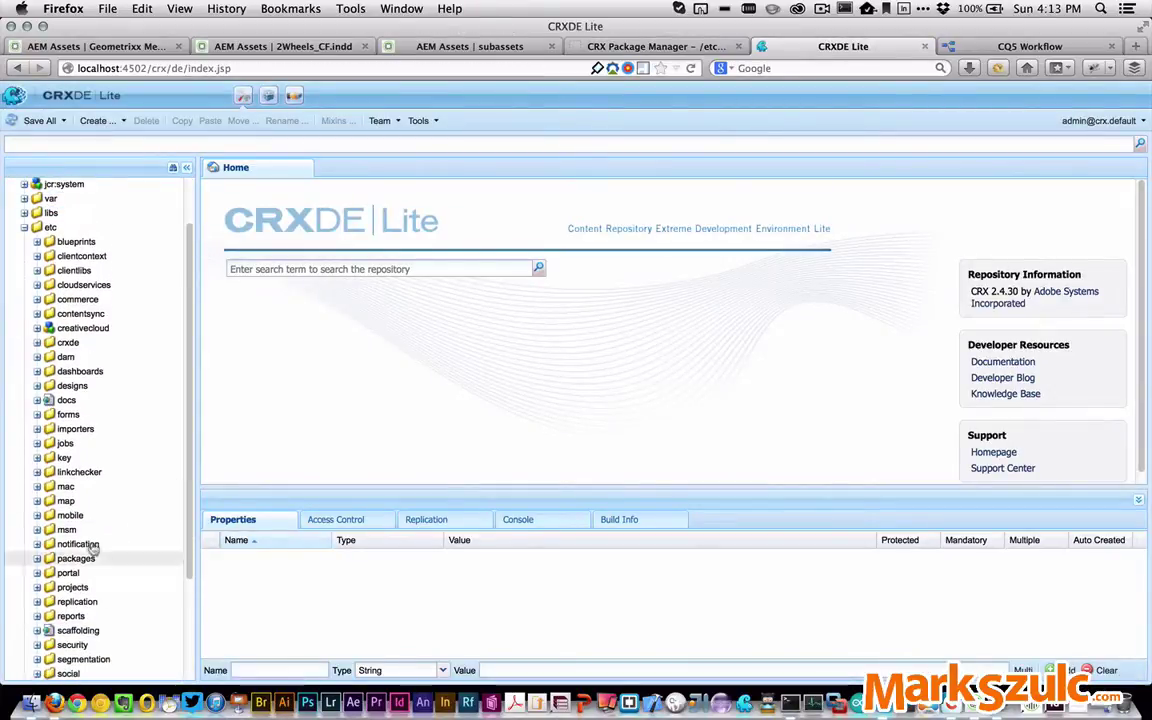
left_click(37, 357)
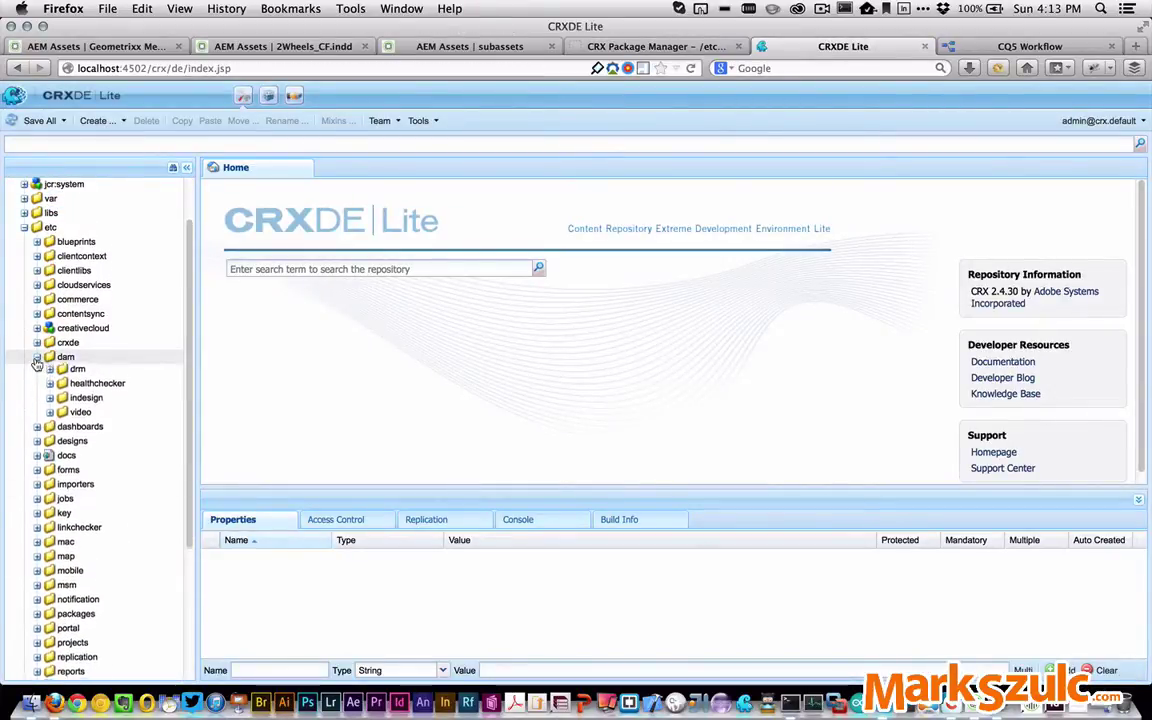
double_click(86, 400)
double_click(96, 414)
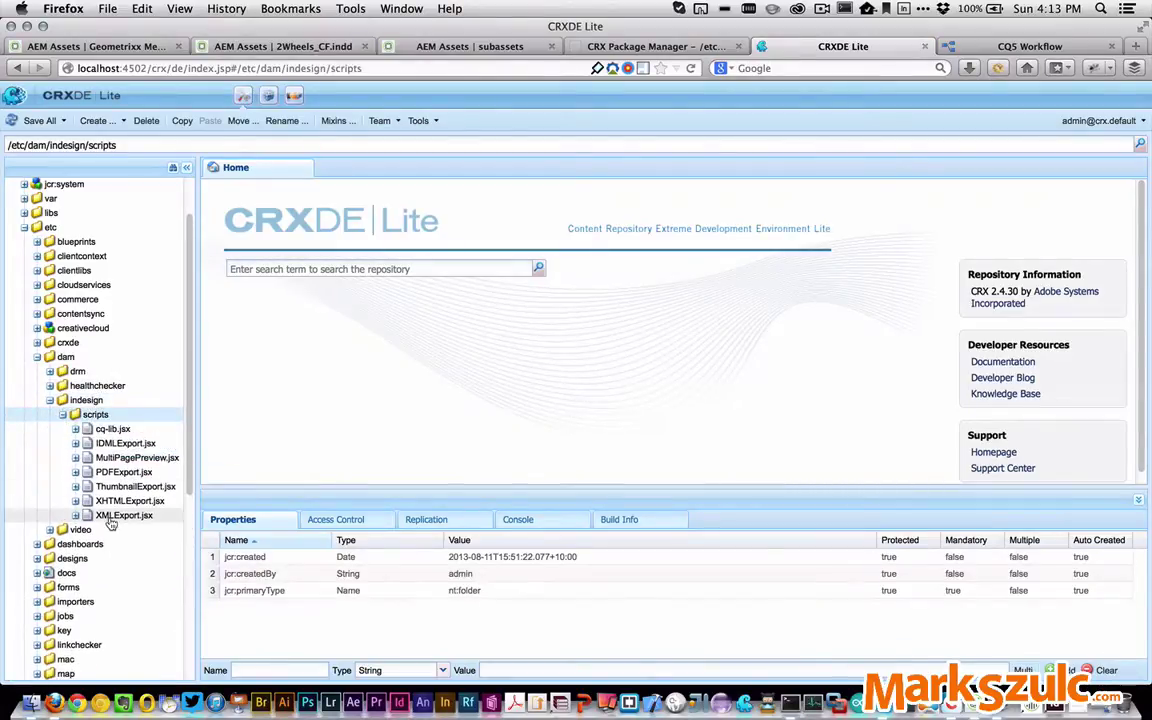
left_click_drag(197, 422, 210, 421)
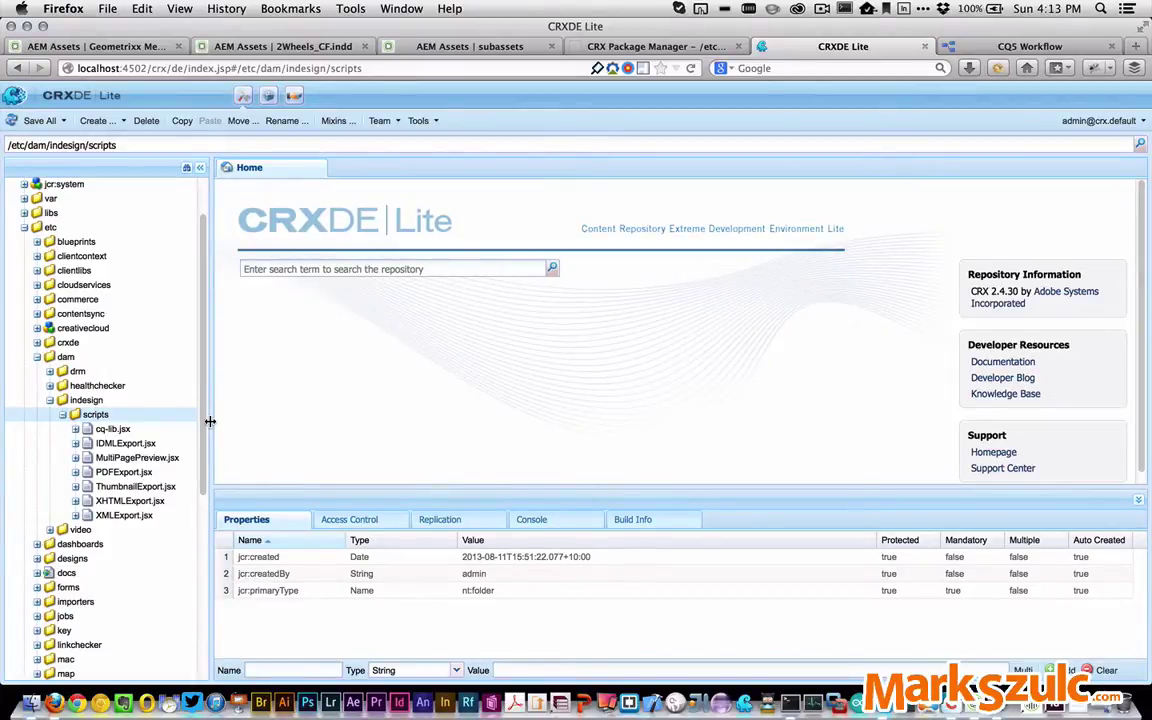
double_click(137, 458)
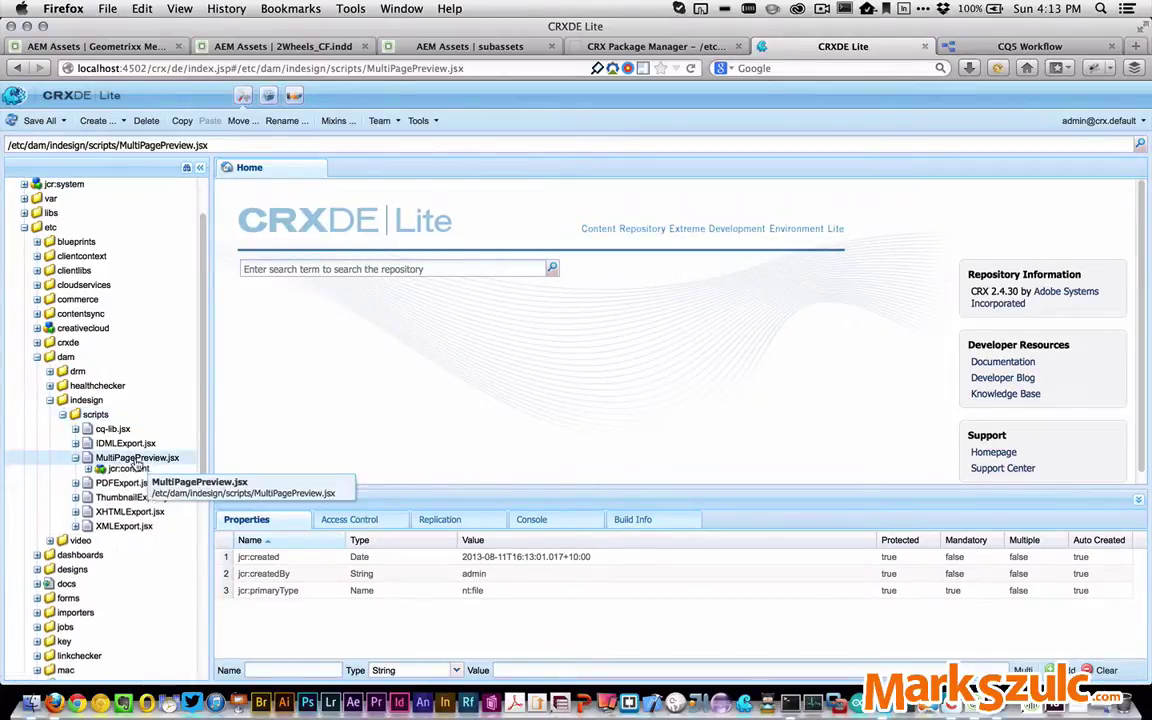
Open MultiPagePreview.jsx and read through its code back to line 1
double_click(137, 460)
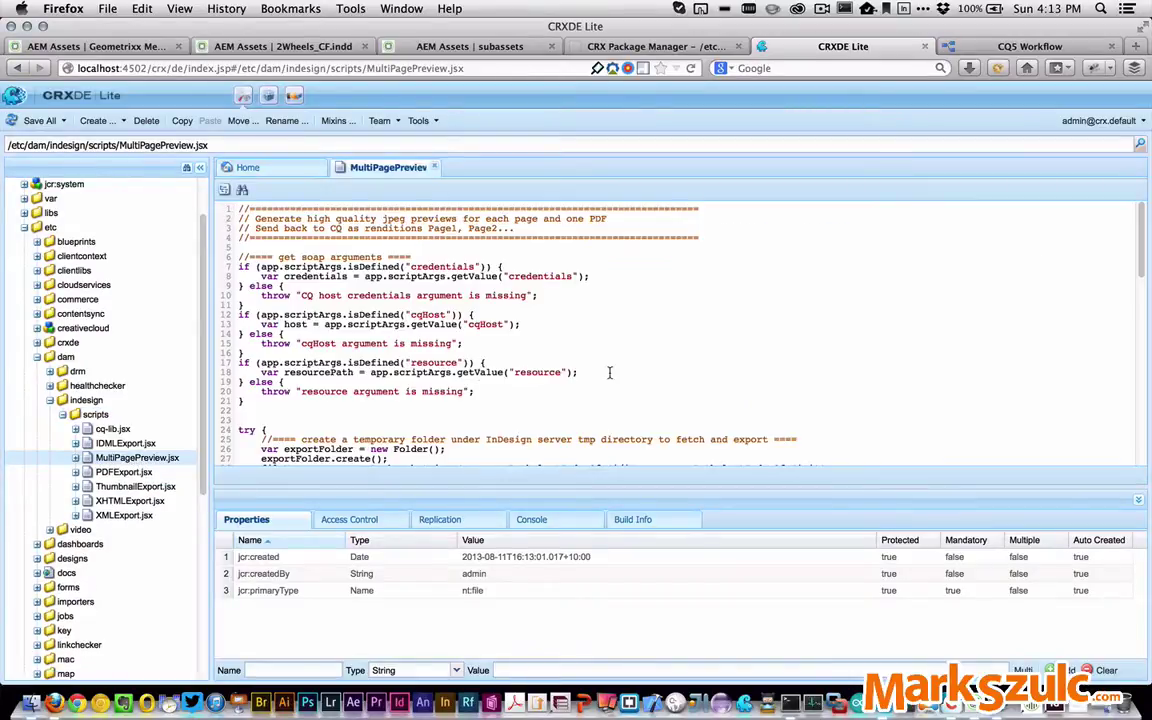
scroll(855, 362, "down", 5)
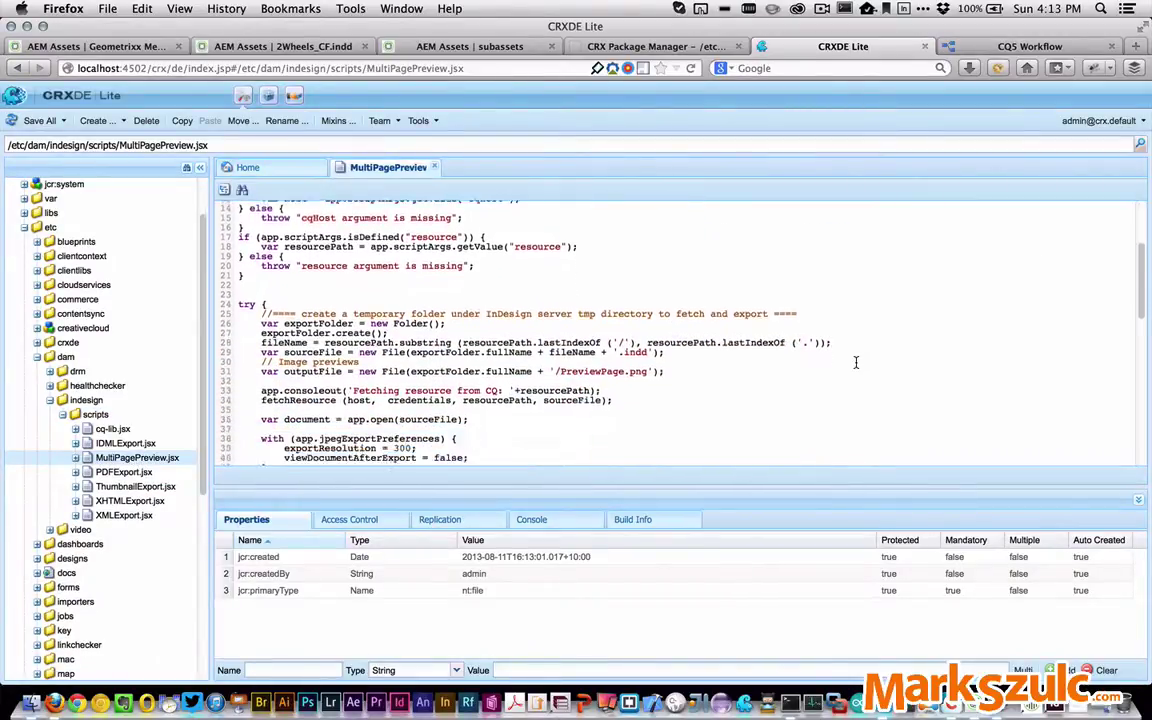
scroll(855, 362, "down", 1)
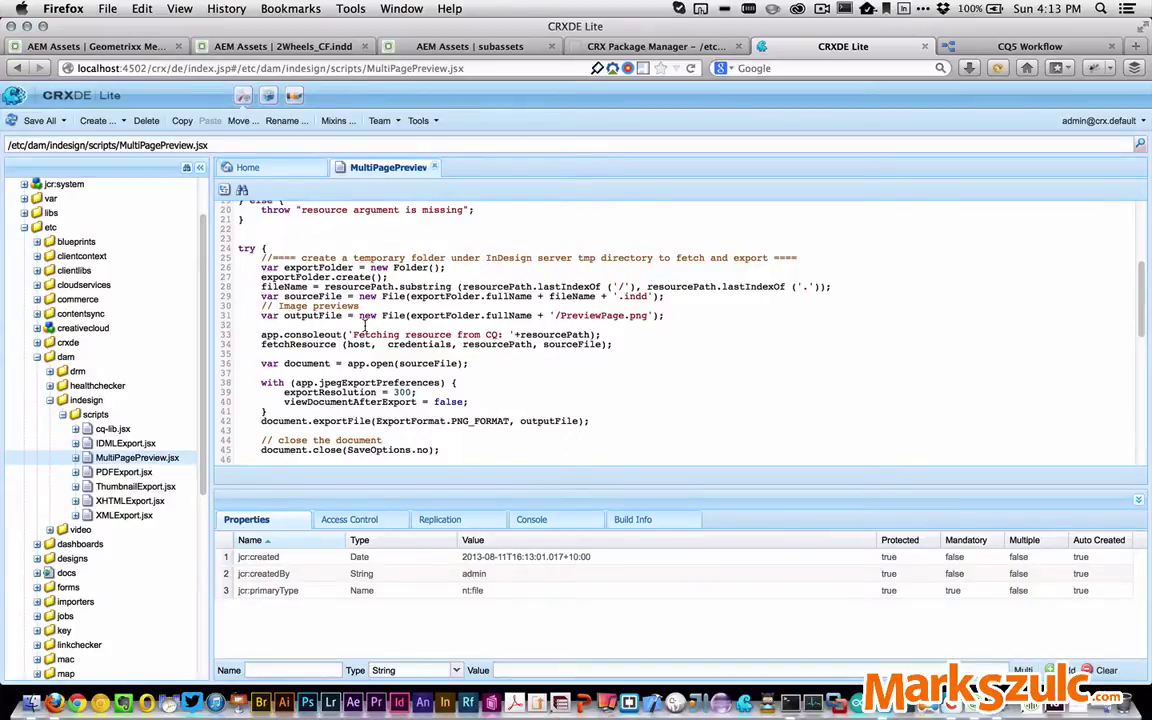
scroll(364, 326, "down", 2)
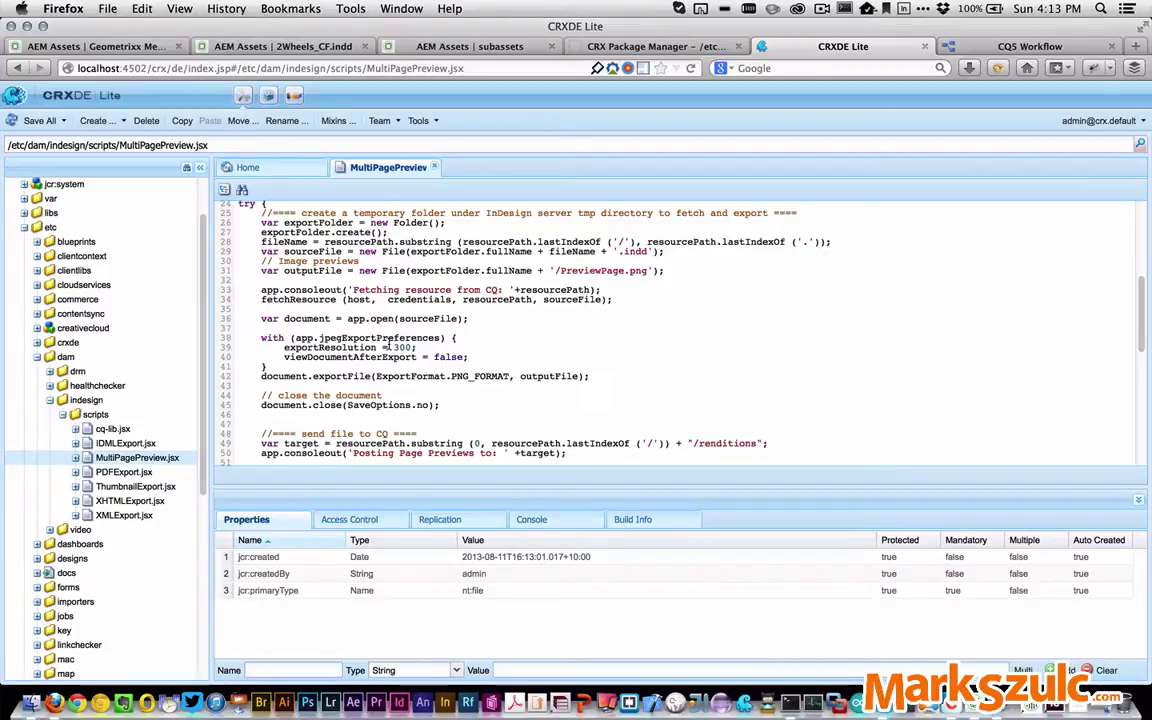
scroll(386, 347, "down", 3)
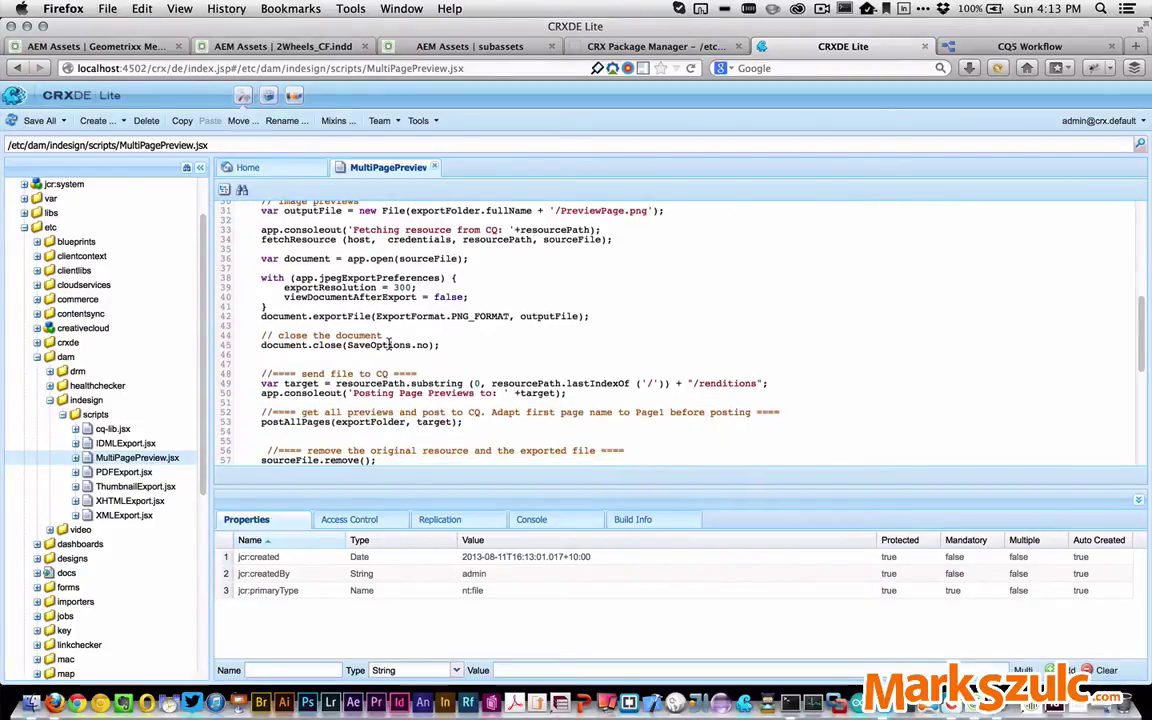
scroll(389, 344, "up", 5)
scroll(389, 344, "down", 7)
scroll(388, 341, "up", 10)
scroll(388, 341, "up", 5)
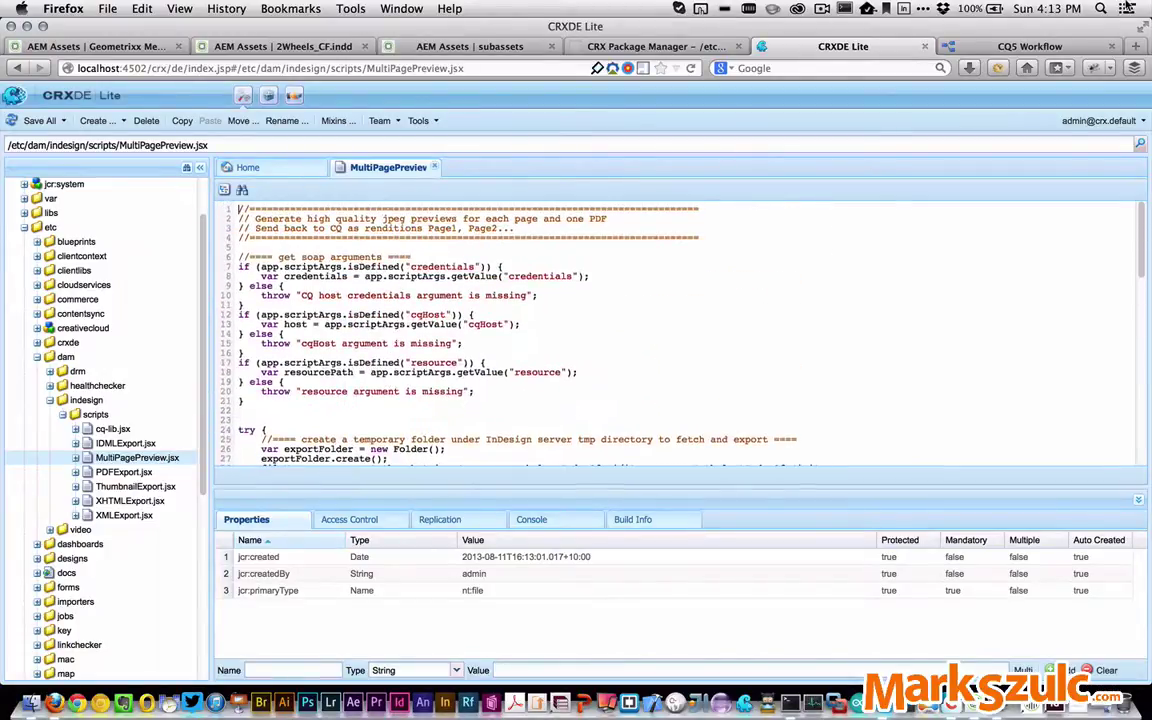
left_click(1038, 47)
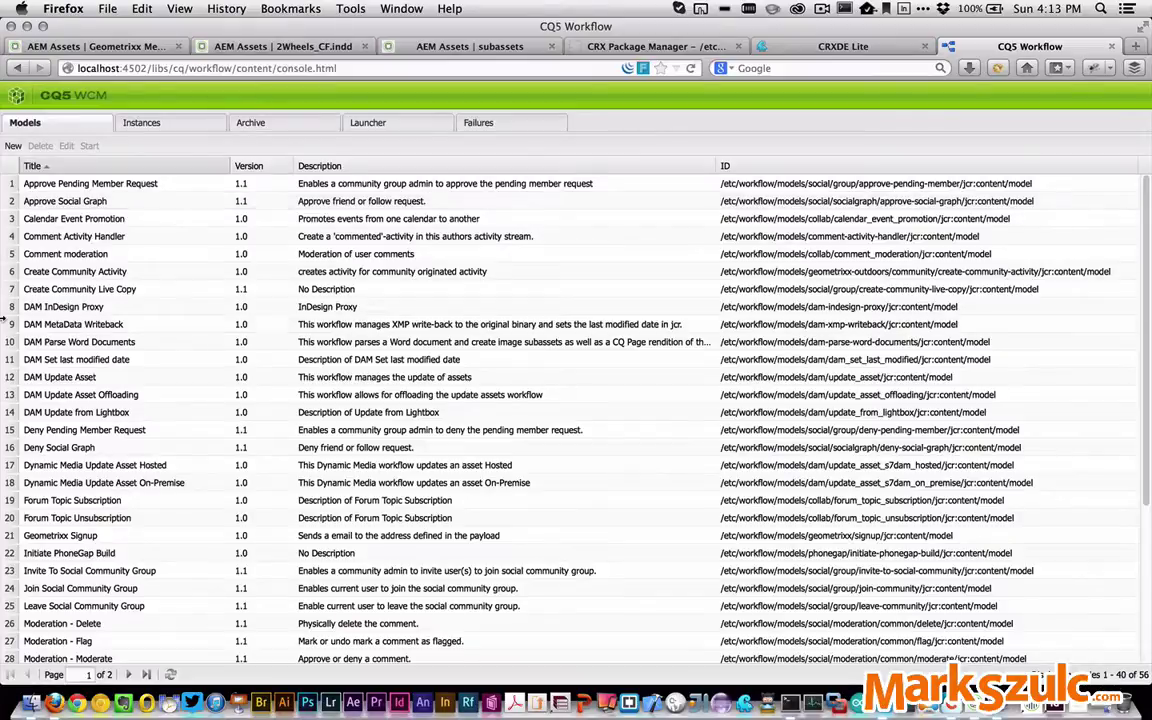
Open the DAM Update Asset model and scroll to its Media Extraction step
double_click(72, 378)
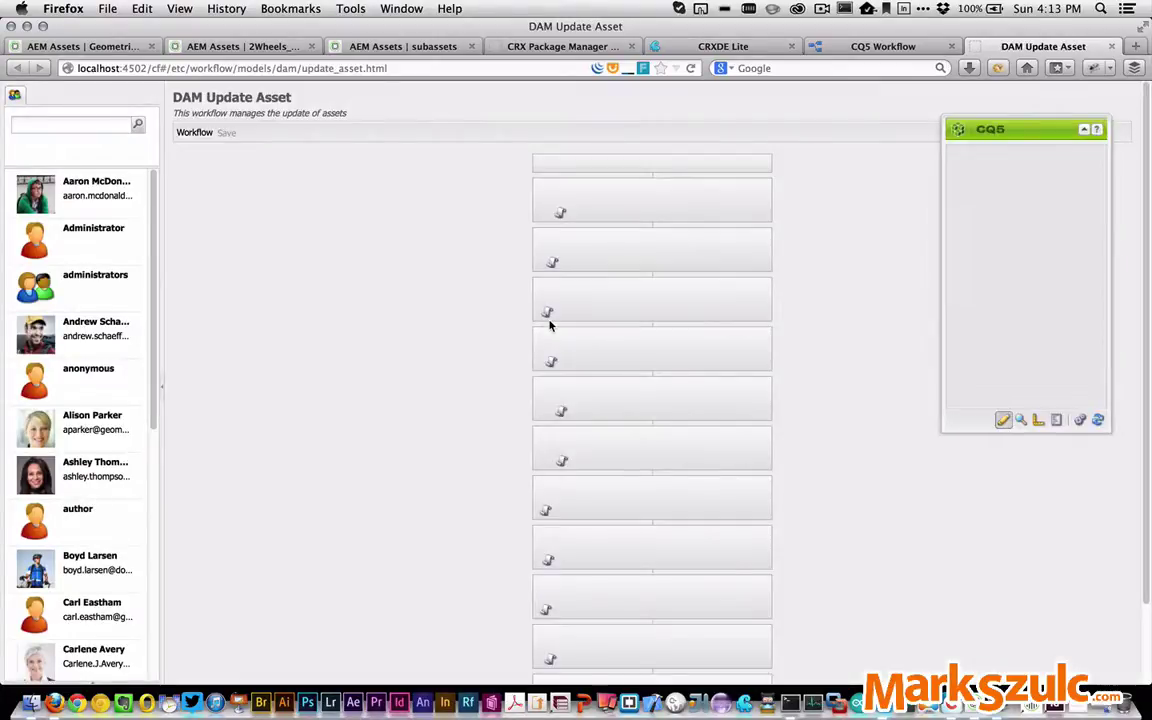
scroll(464, 421, "down", 3)
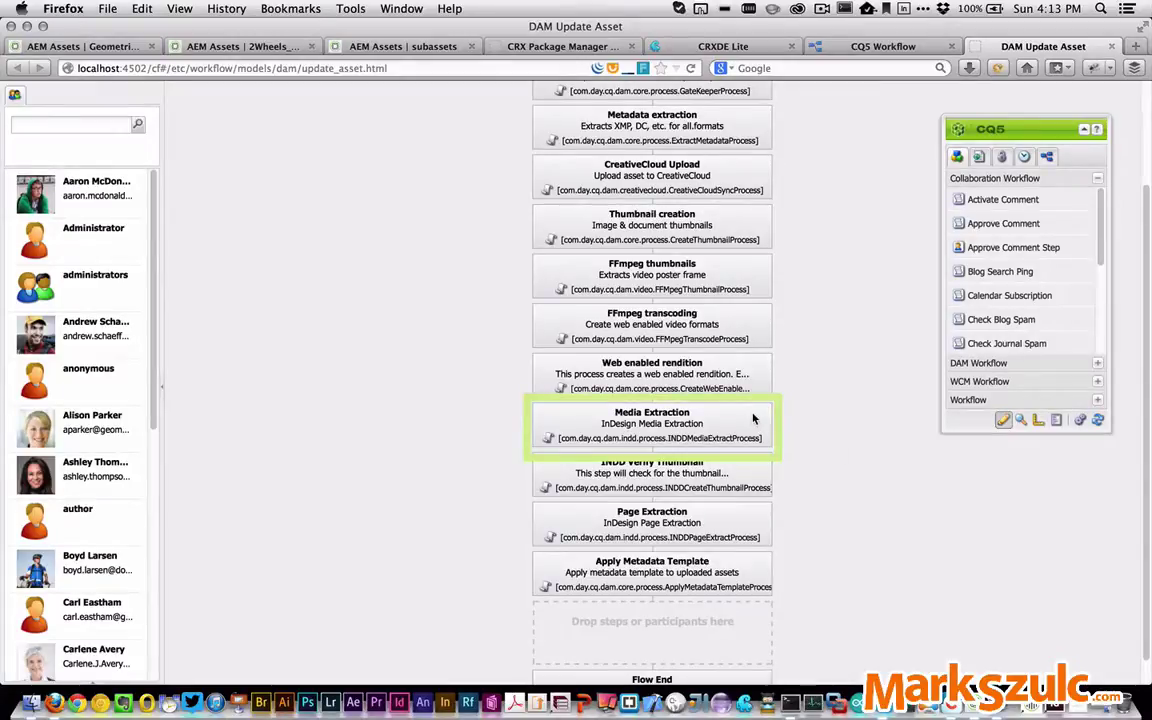
Add MultiPagePreview.jsx to Media Extraction's extend scripts and save the DAM Update Asset model
double_click(731, 421)
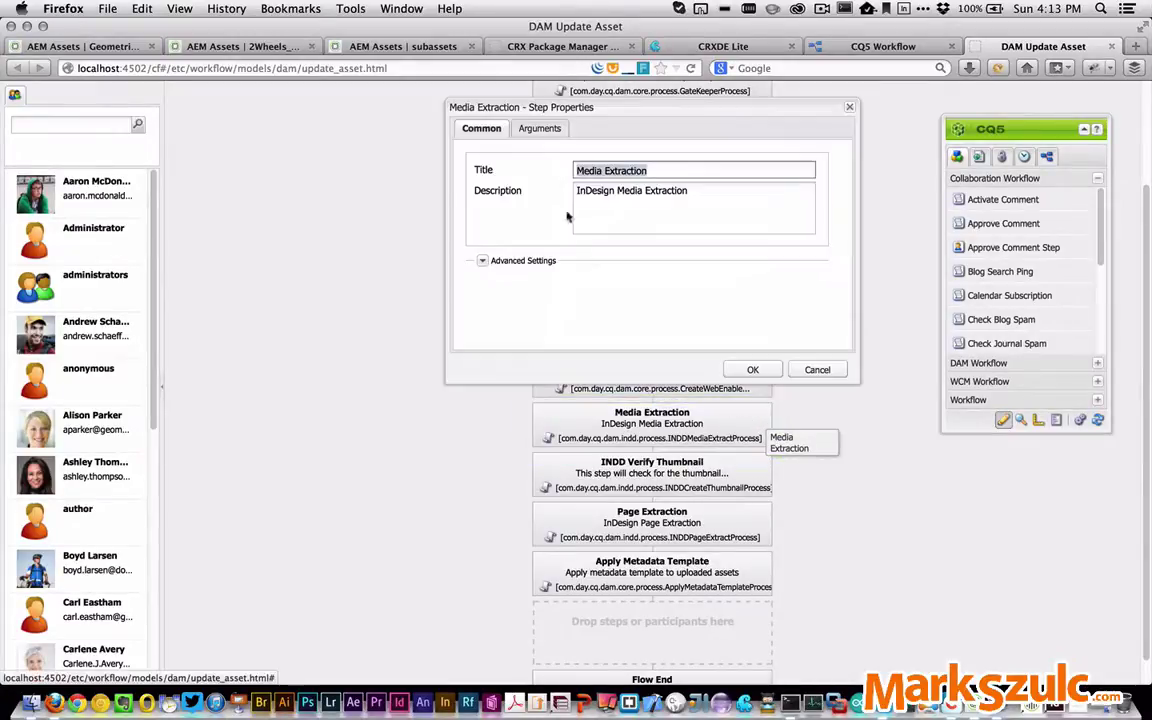
left_click(543, 130)
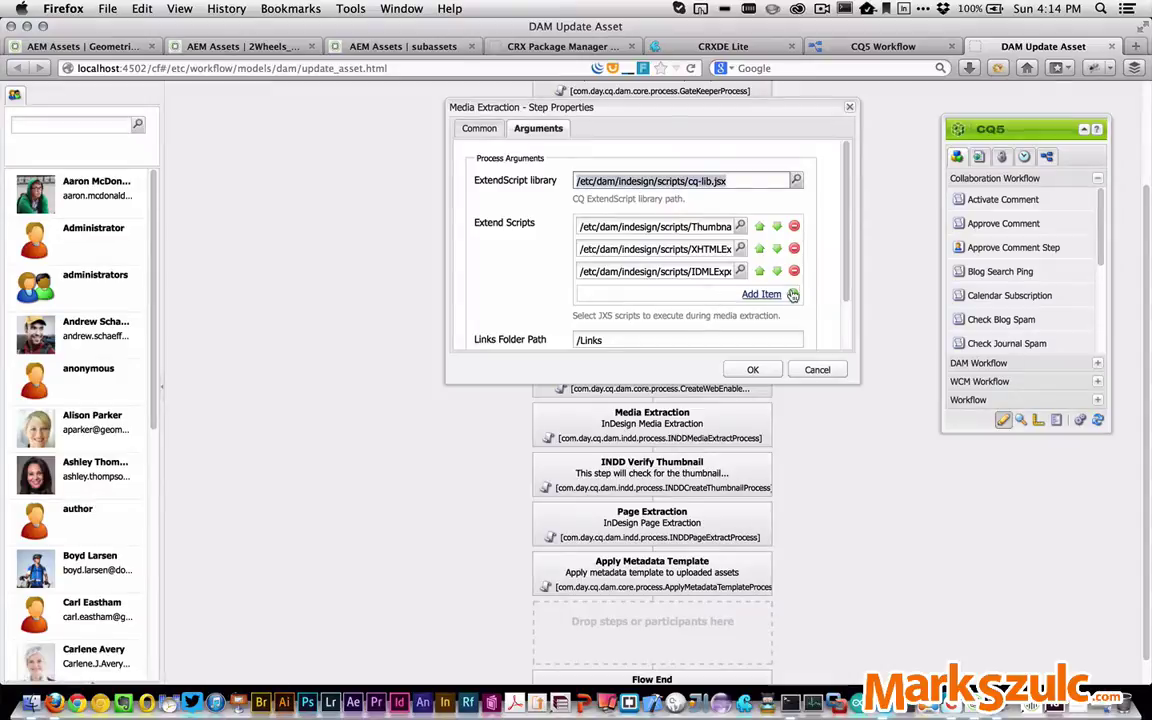
left_click(762, 294)
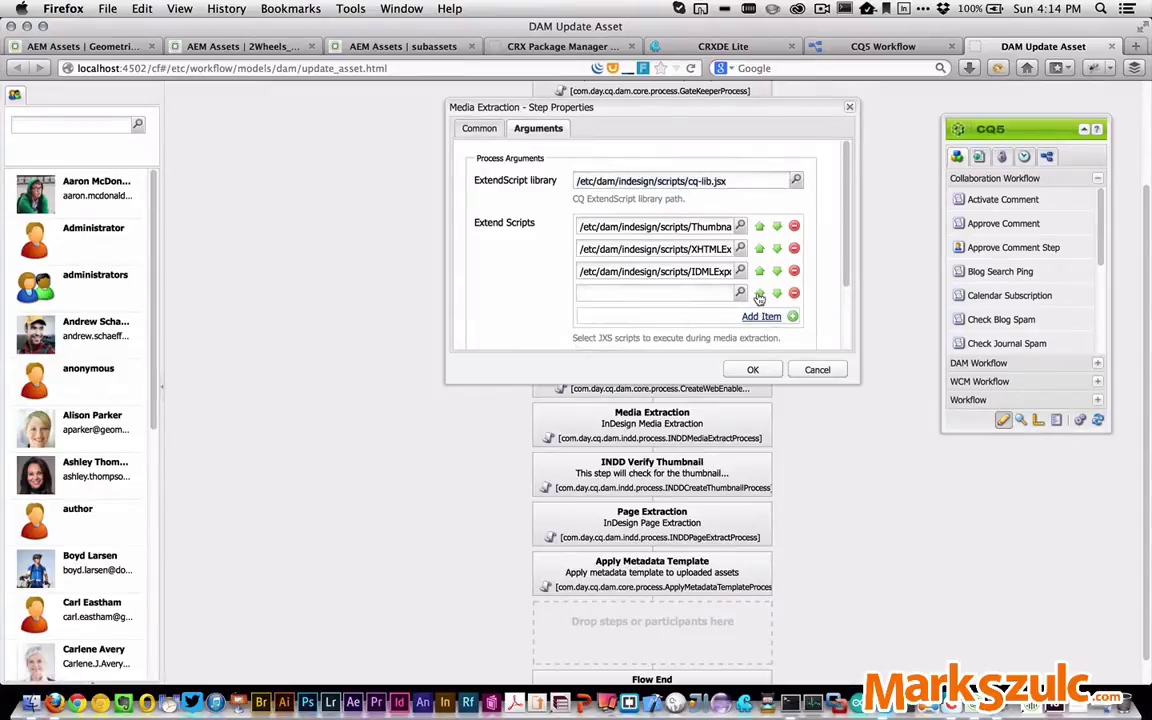
left_click(740, 294)
left_click(583, 175)
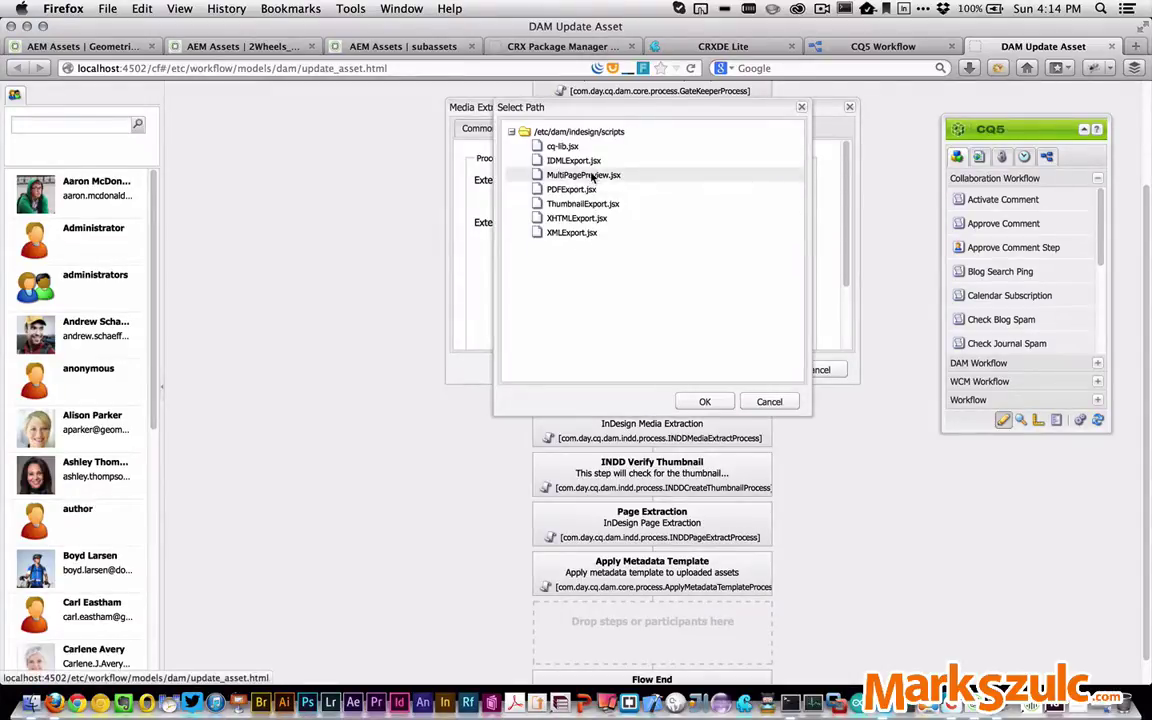
left_click(700, 402)
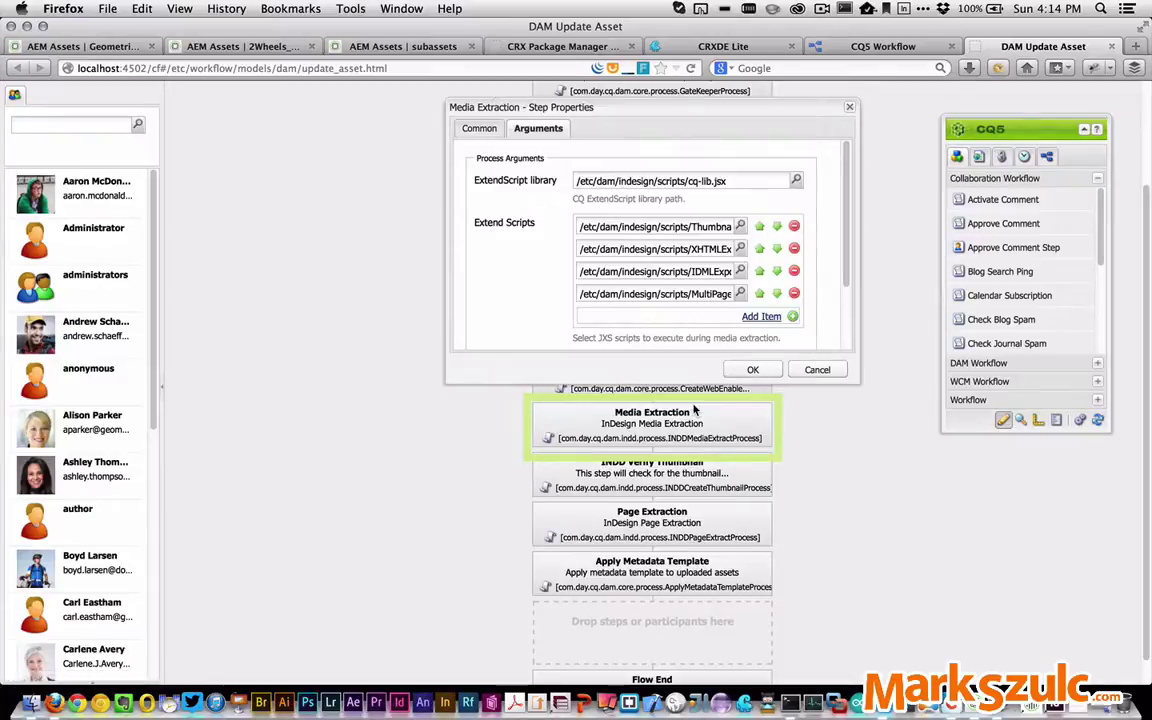
left_click(753, 369)
scroll(384, 276, "up", 5)
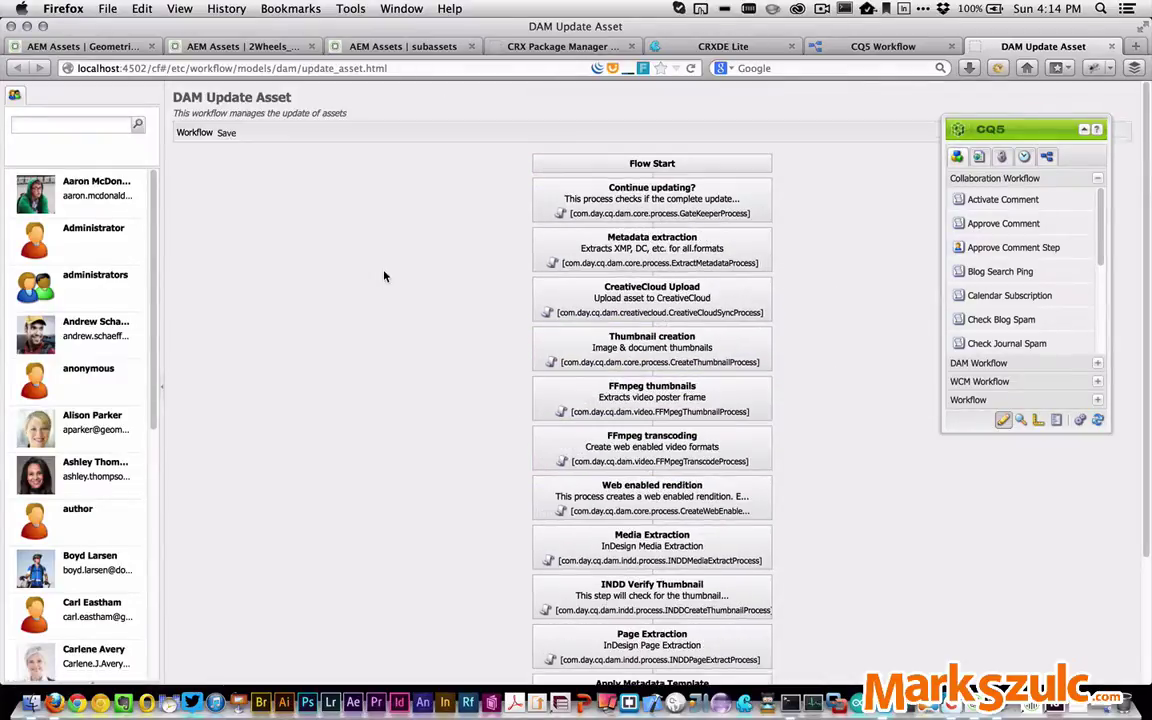
left_click(226, 136)
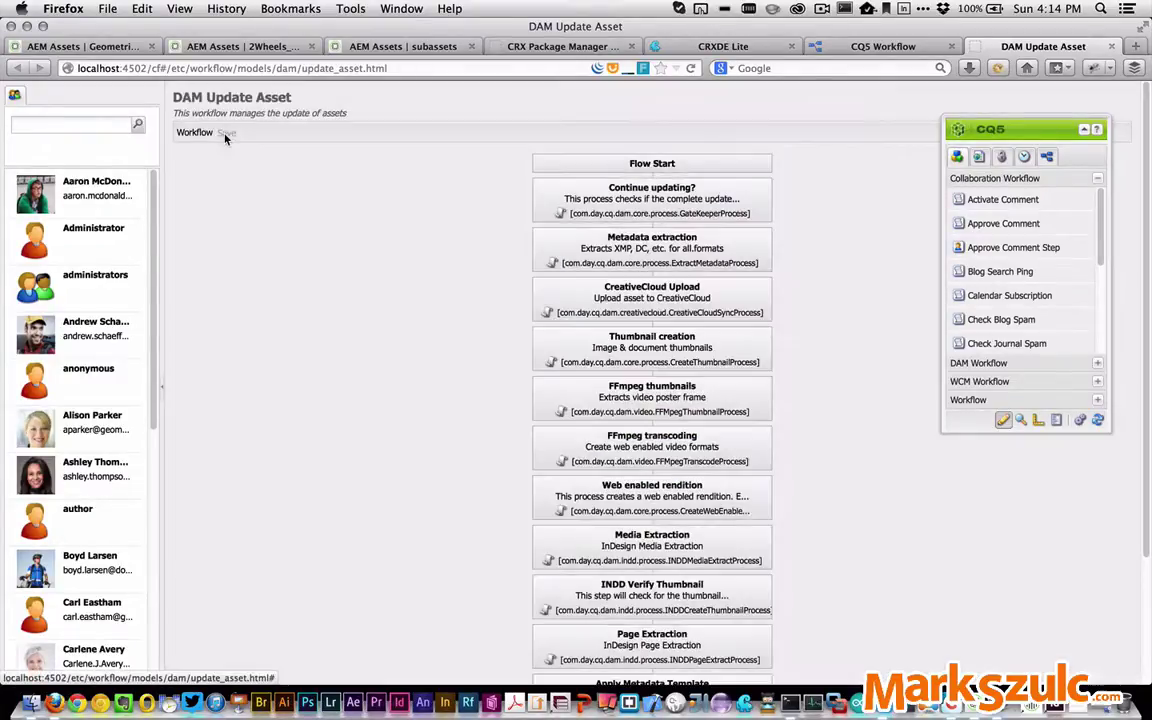
Select and delete the 2Wheels_CF.indd card in Geometrixx Media
left_click(115, 47)
mouse_move(832, 422)
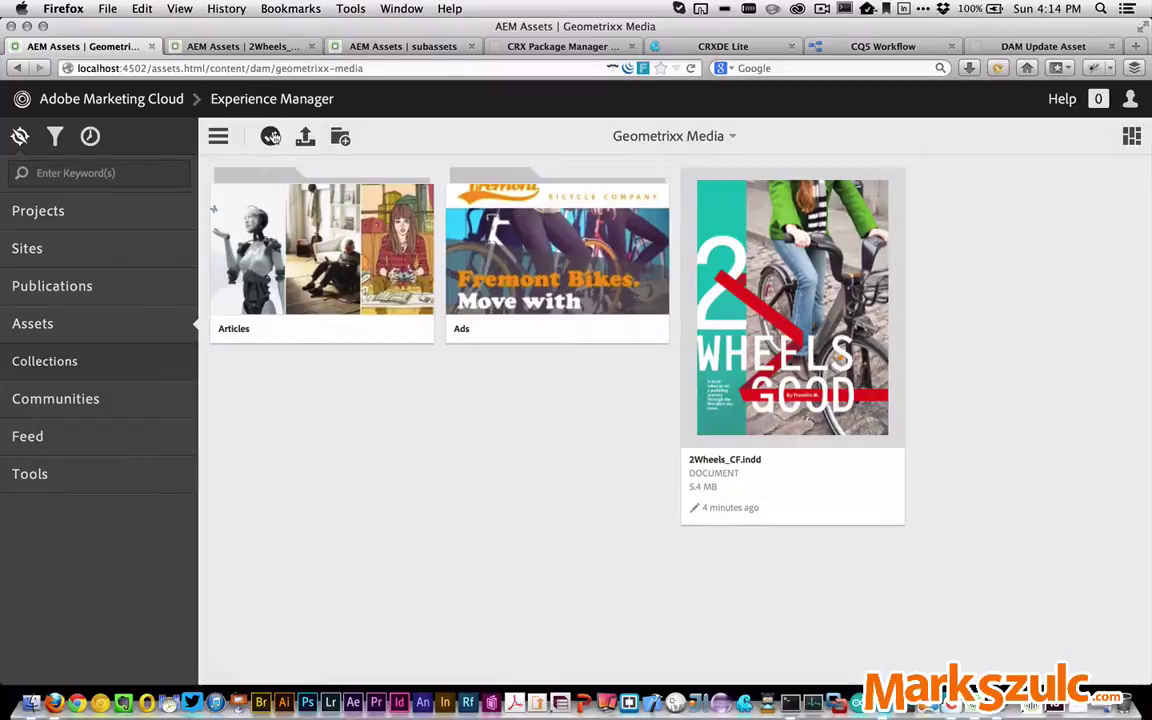
left_click(268, 138)
left_click(755, 397)
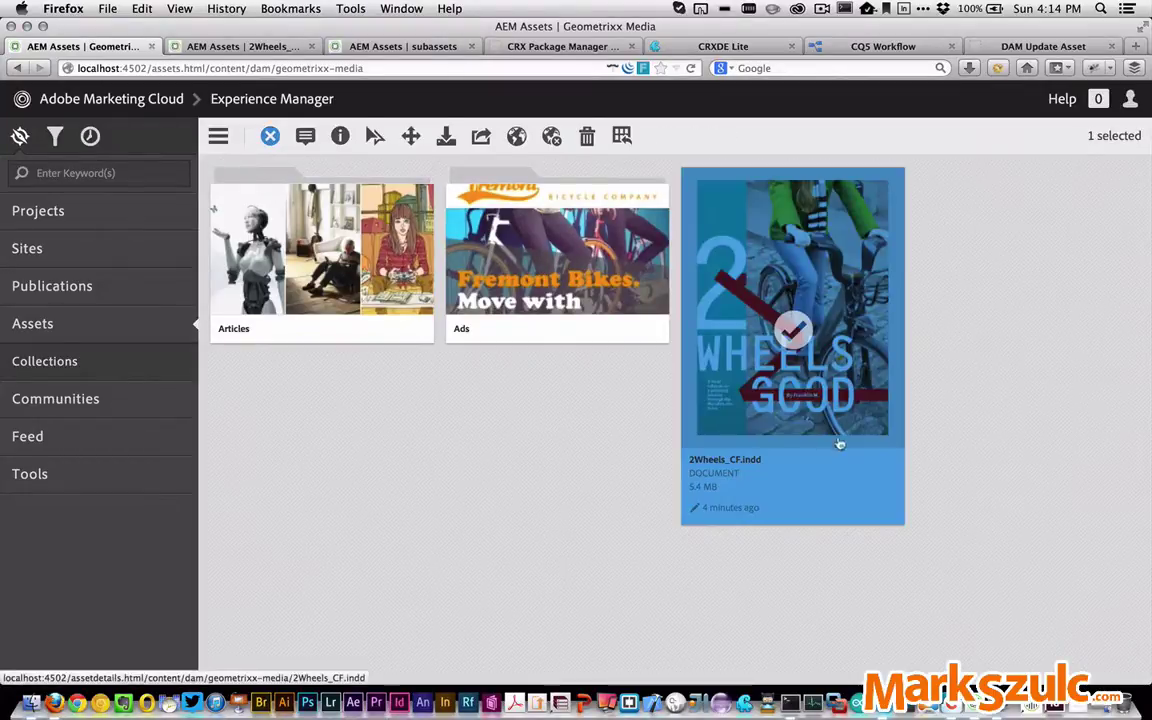
left_click(587, 136)
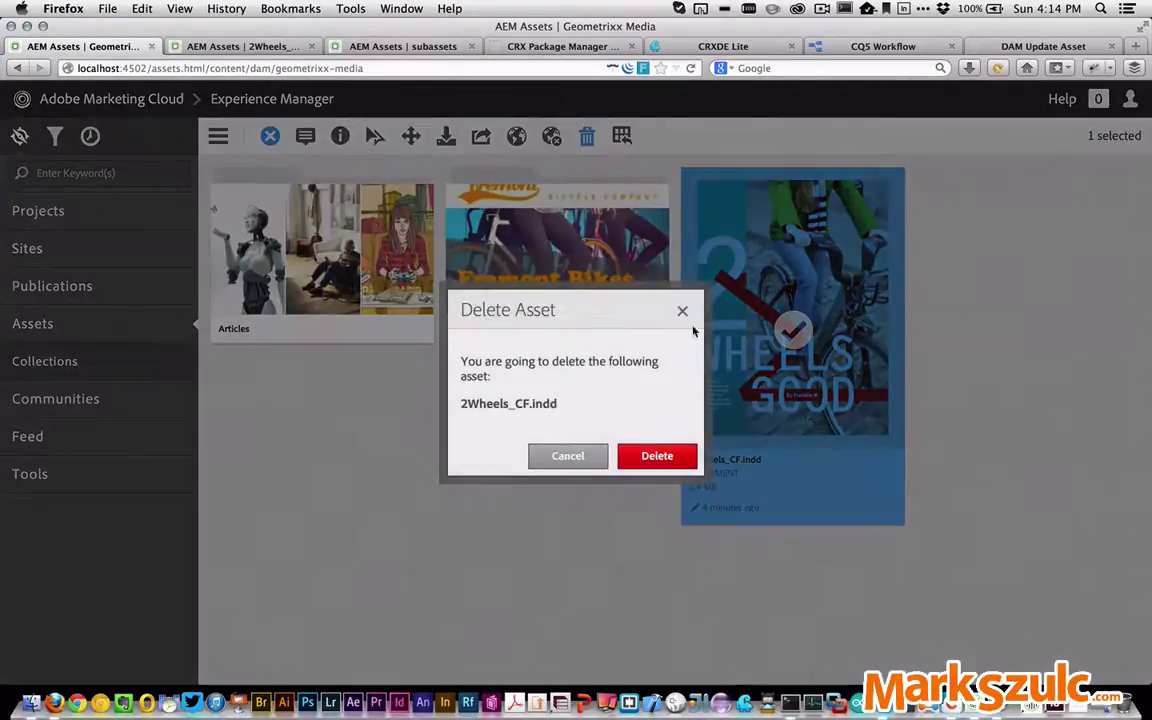
left_click(651, 462)
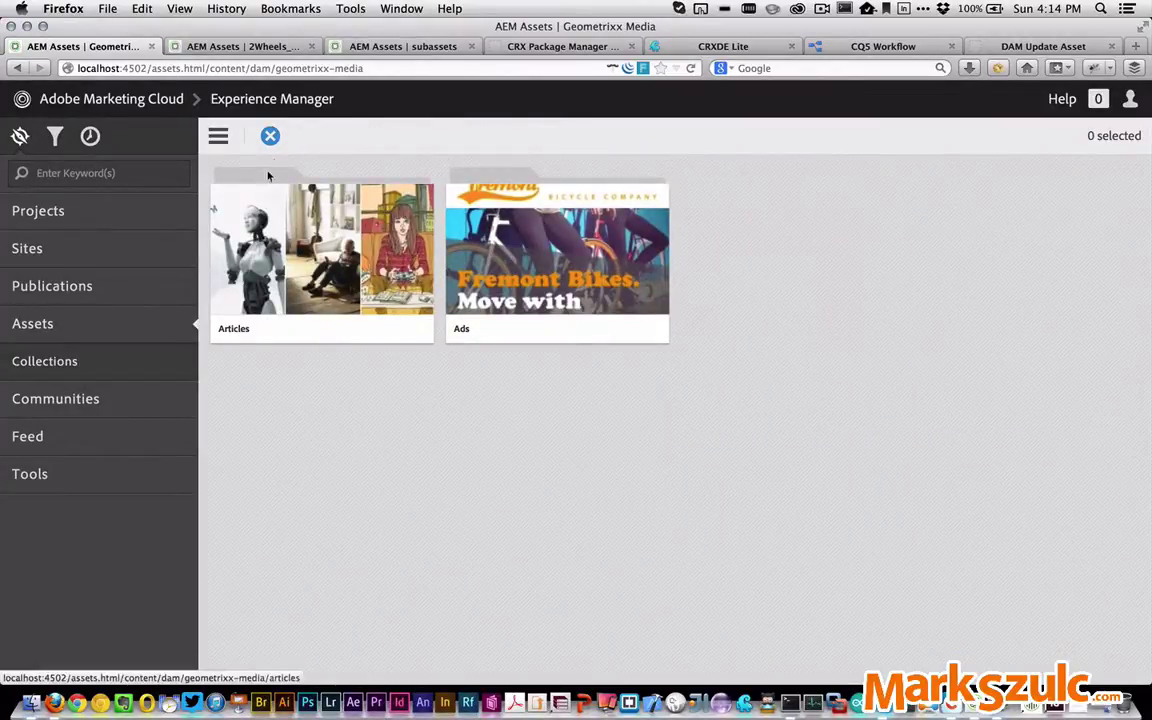
left_click(270, 137)
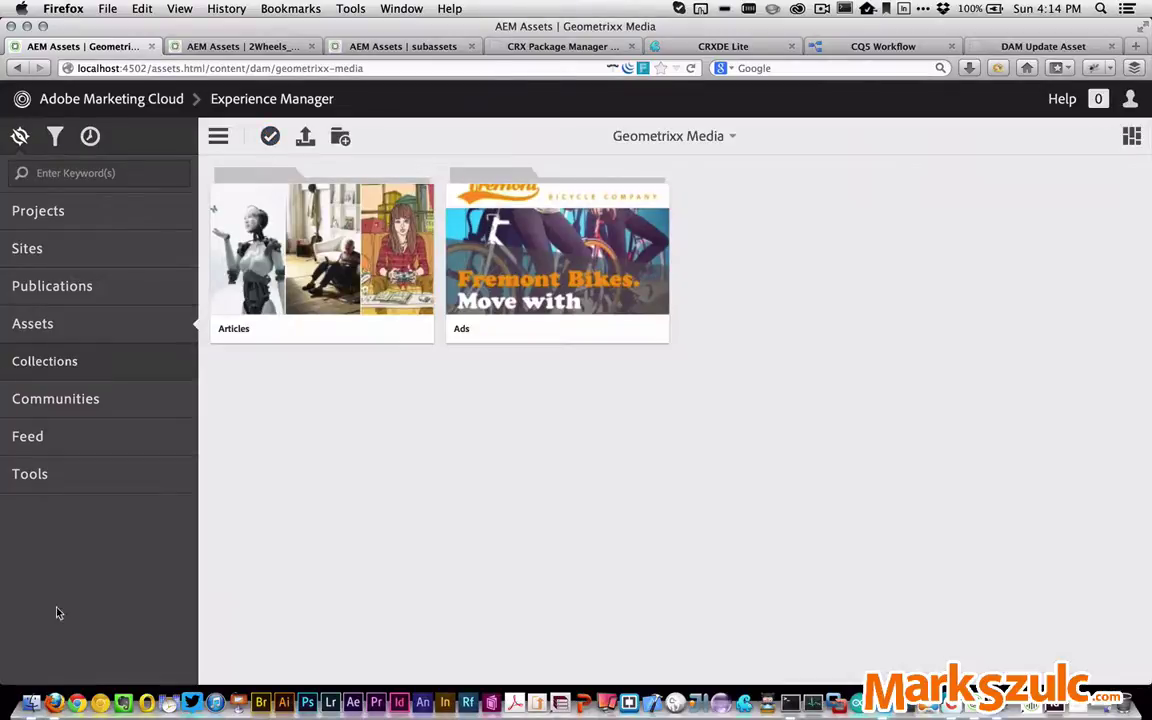
Drag 2Wheels_CF.indd from the Finder Desktop into Geometrixx Media, then switch toward the server log
left_click(27, 701)
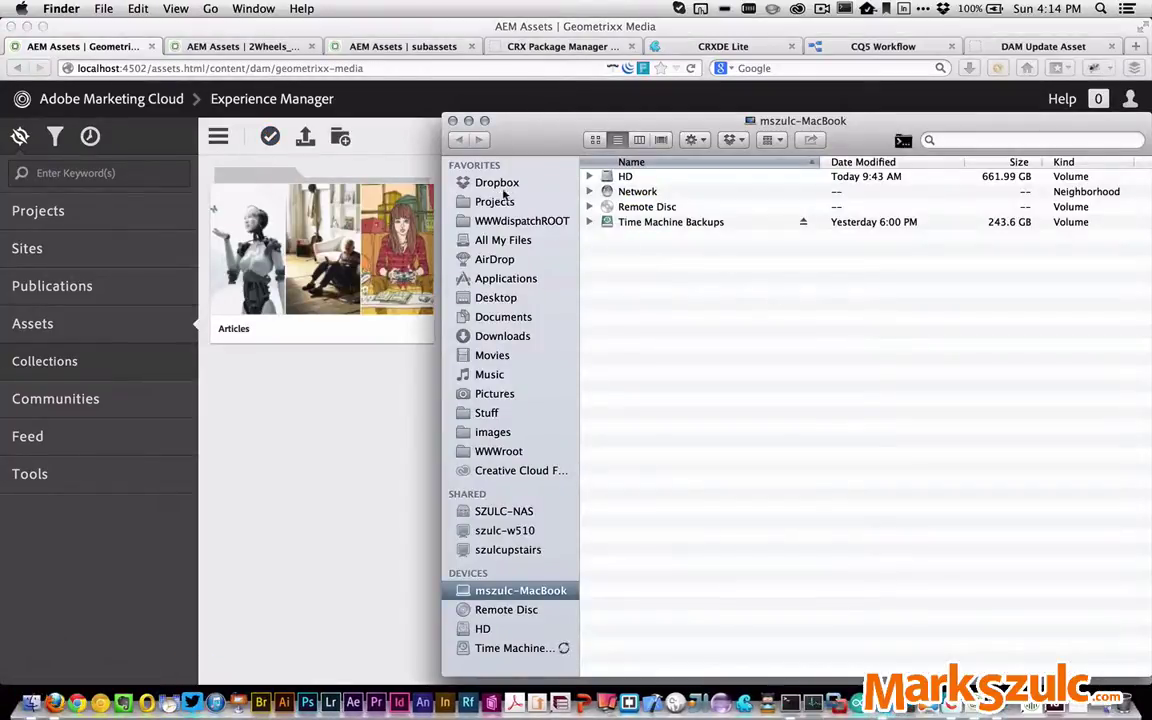
left_click(495, 298)
left_click_drag(605, 220, 345, 437)
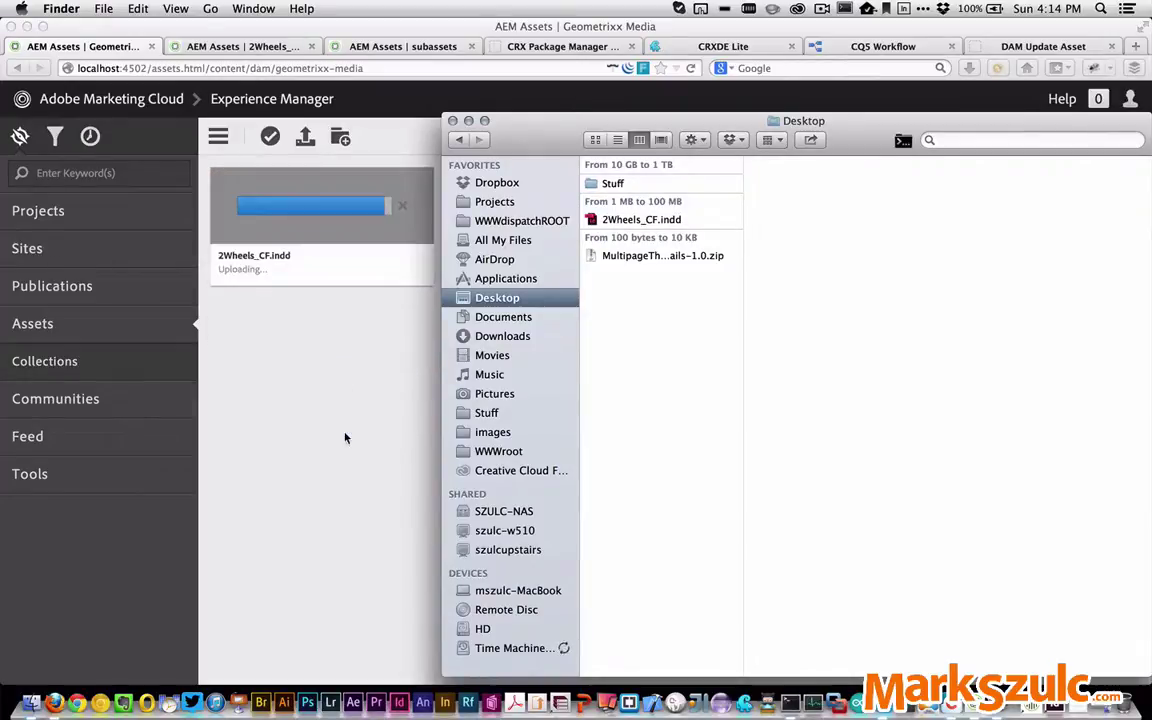
left_click(706, 29)
key("super+Tab")
key("super+Tab")
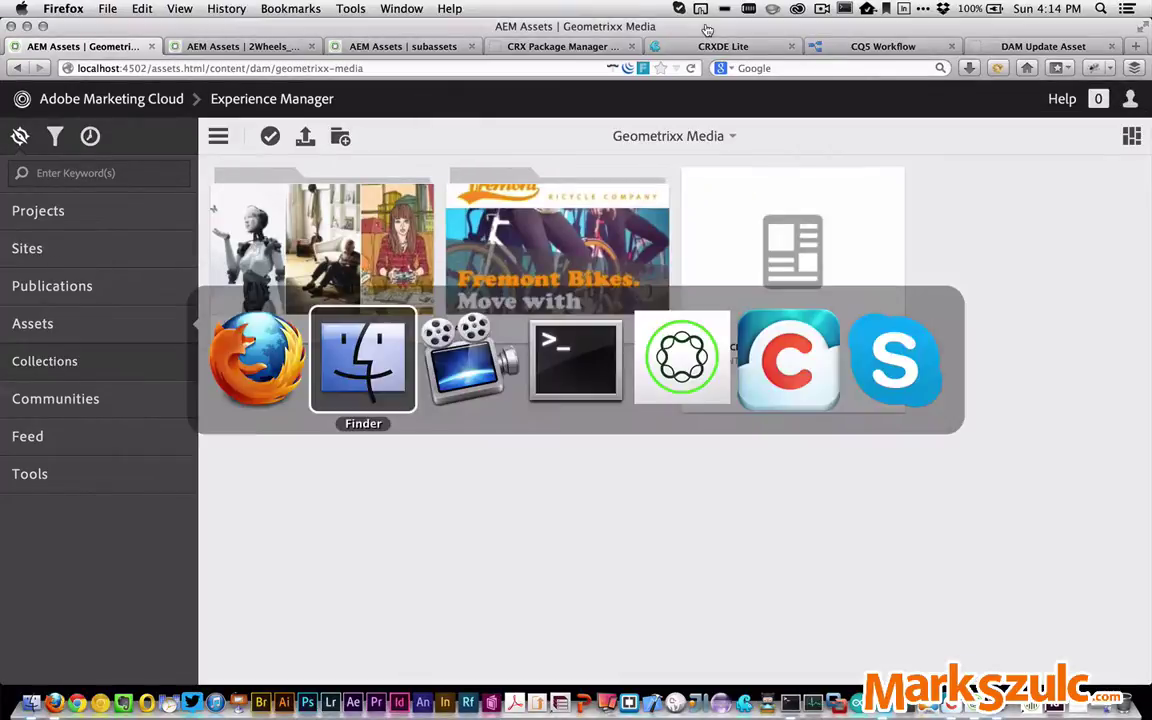
key("super+Tab")
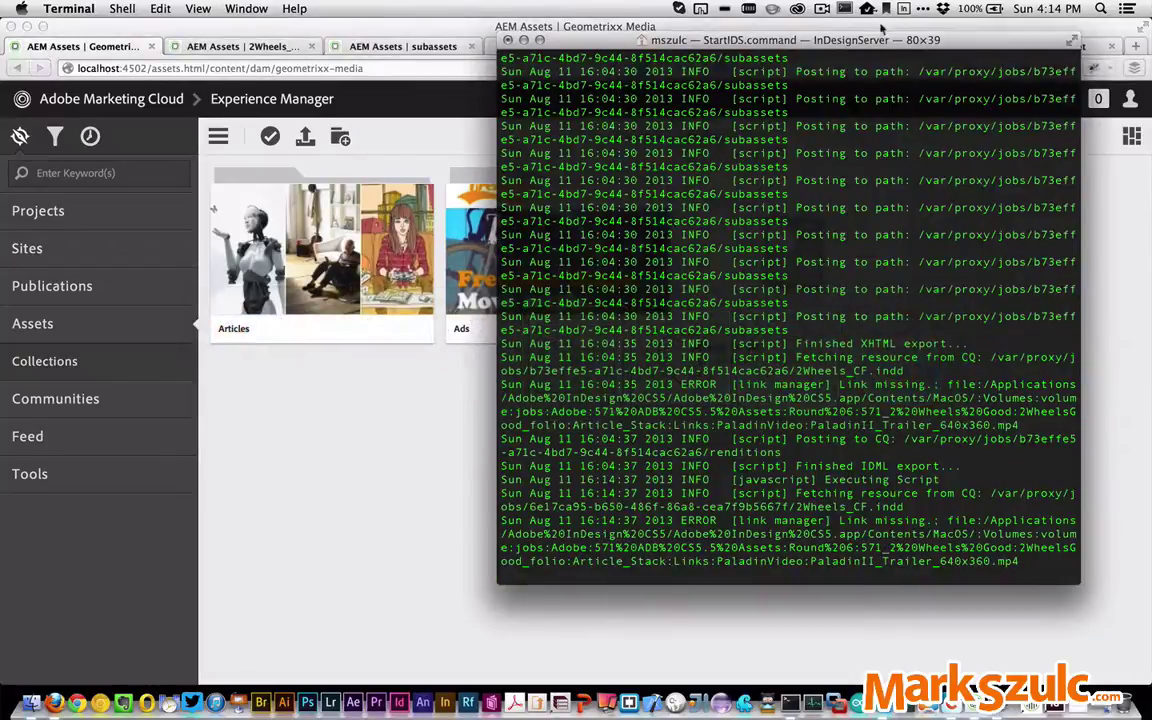
Read the InDesign Server log's seven posted page previews, then reload the Geometrixx Media assets page
left_click_drag(973, 45, 995, 79)
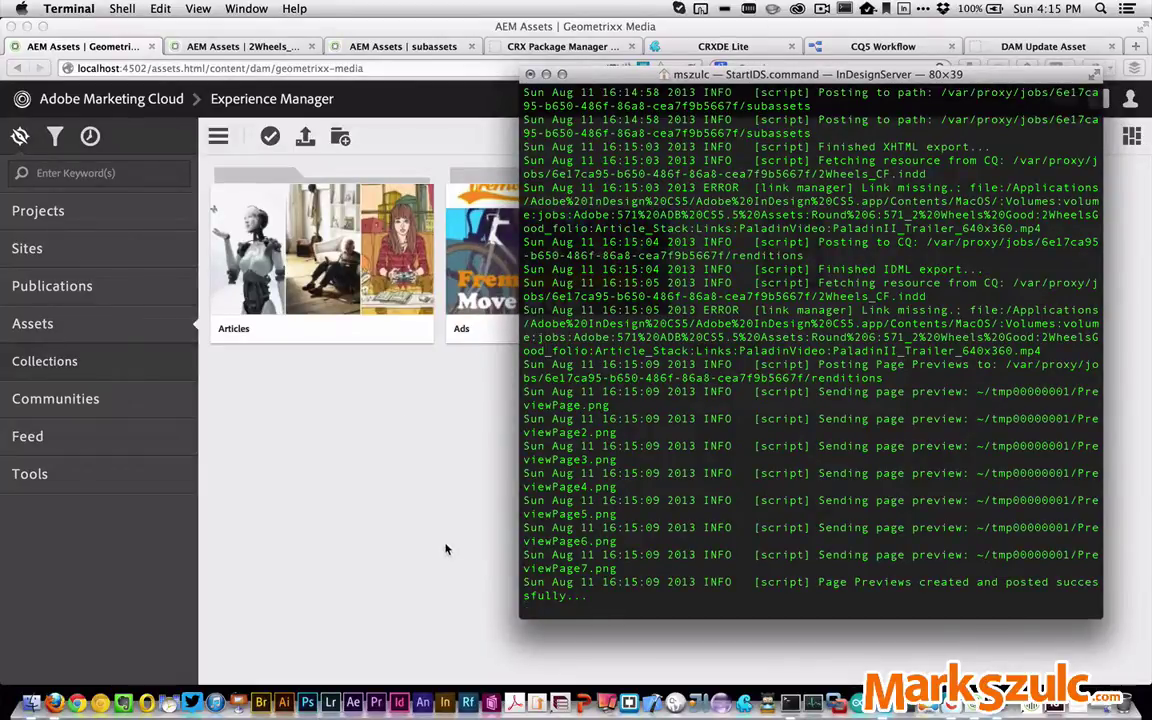
left_click(423, 493)
key("super+r")
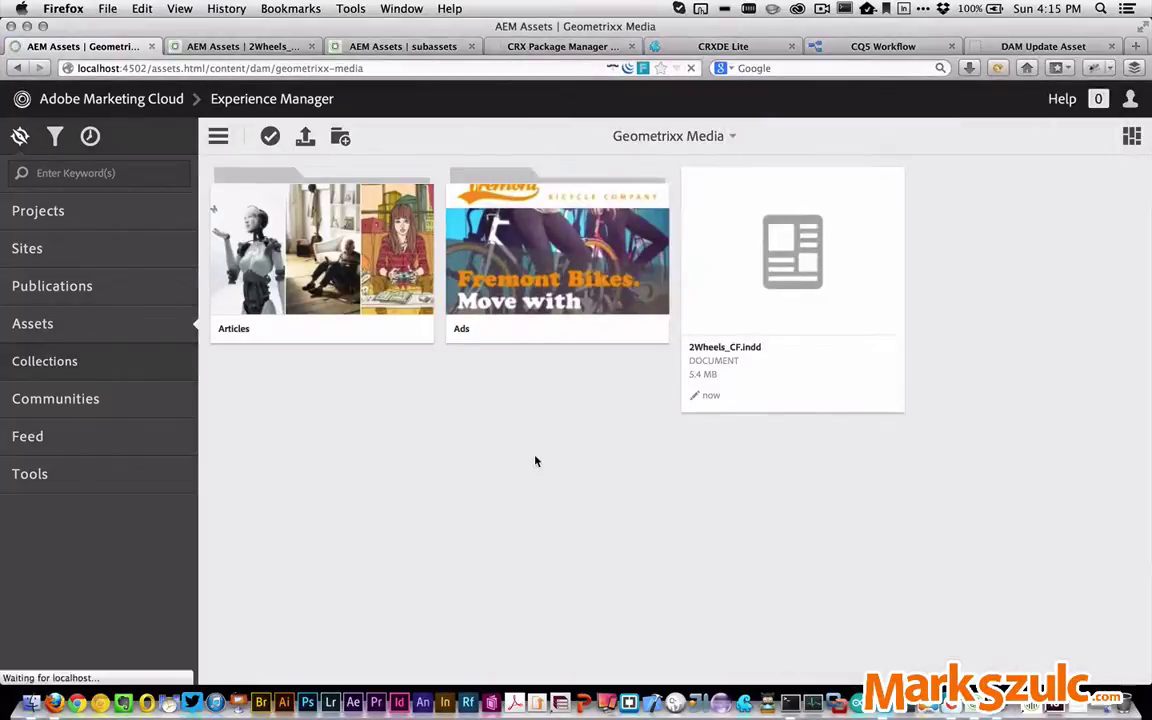
Open the 2Wheels_CF.indd asset and switch to its Renditions view
left_click(810, 315)
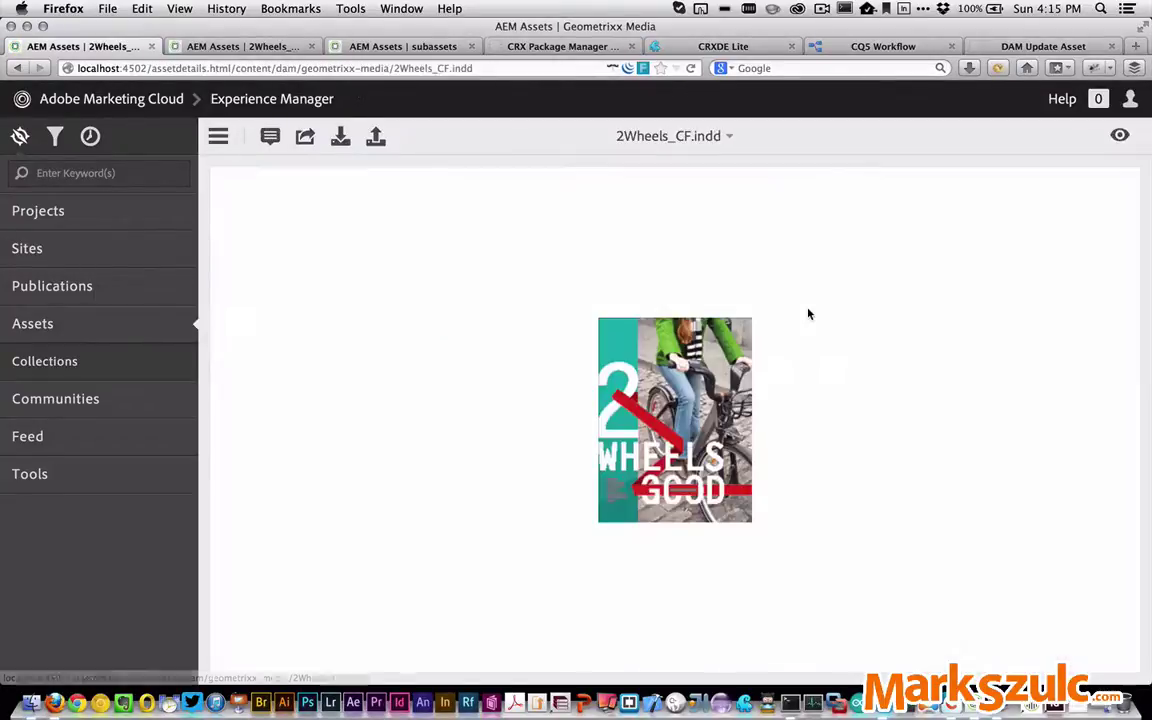
left_click(1120, 140)
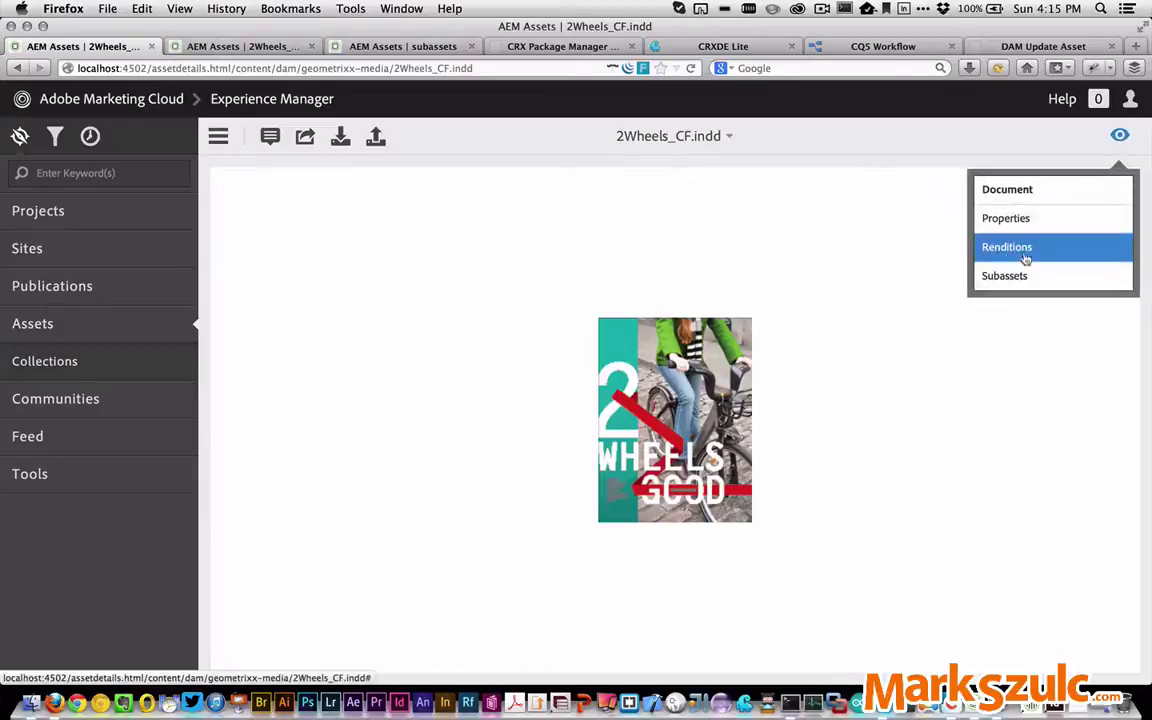
left_click(1012, 248)
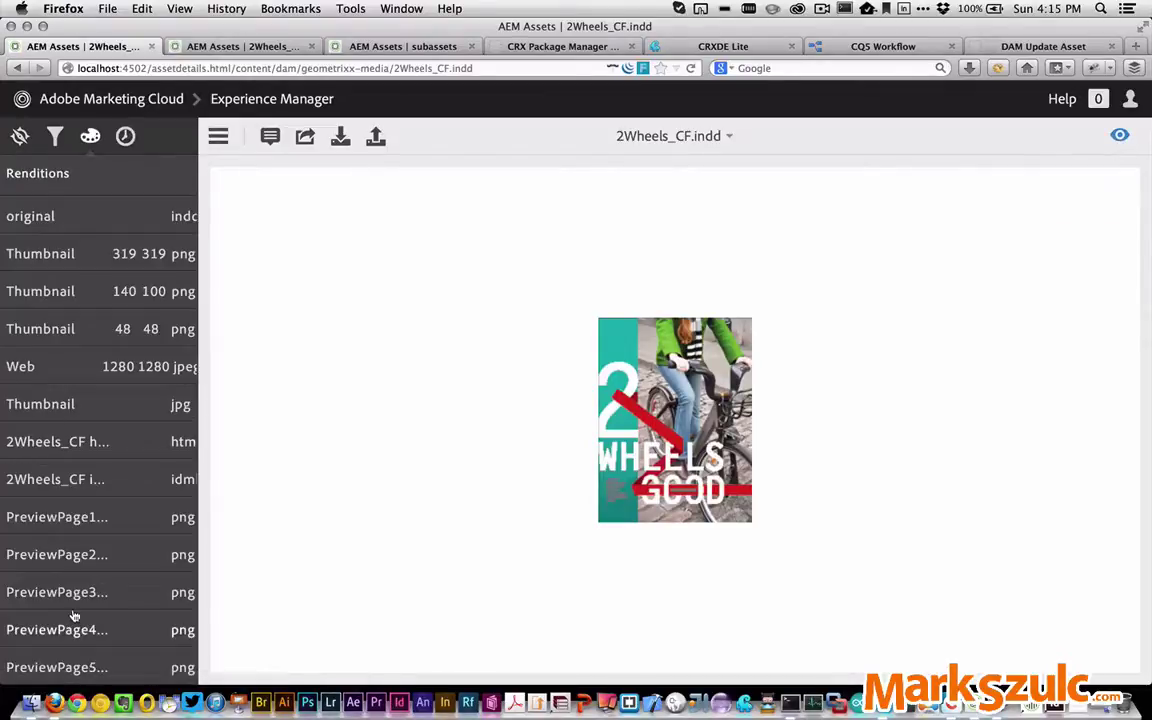
Preview the PreviewPage1 through PreviewPage4 renditions, ending back on the PreviewPage1 cover
left_click(66, 526)
left_click(64, 560)
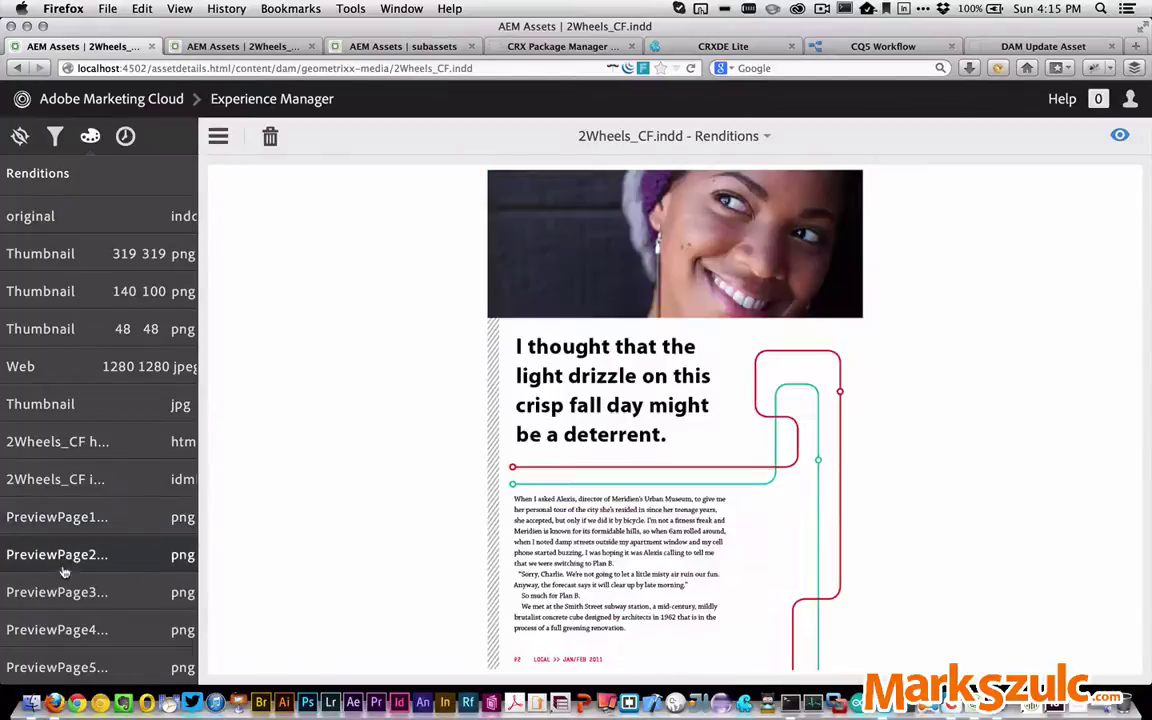
left_click(57, 590)
left_click(59, 634)
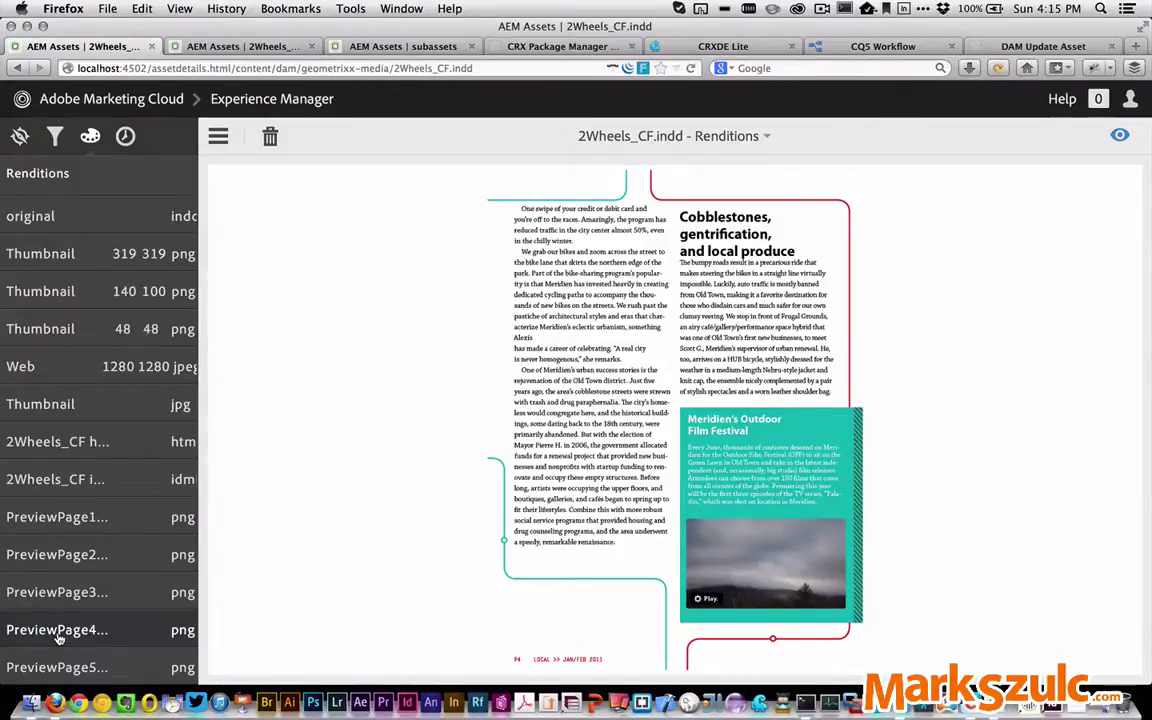
left_click(80, 517)
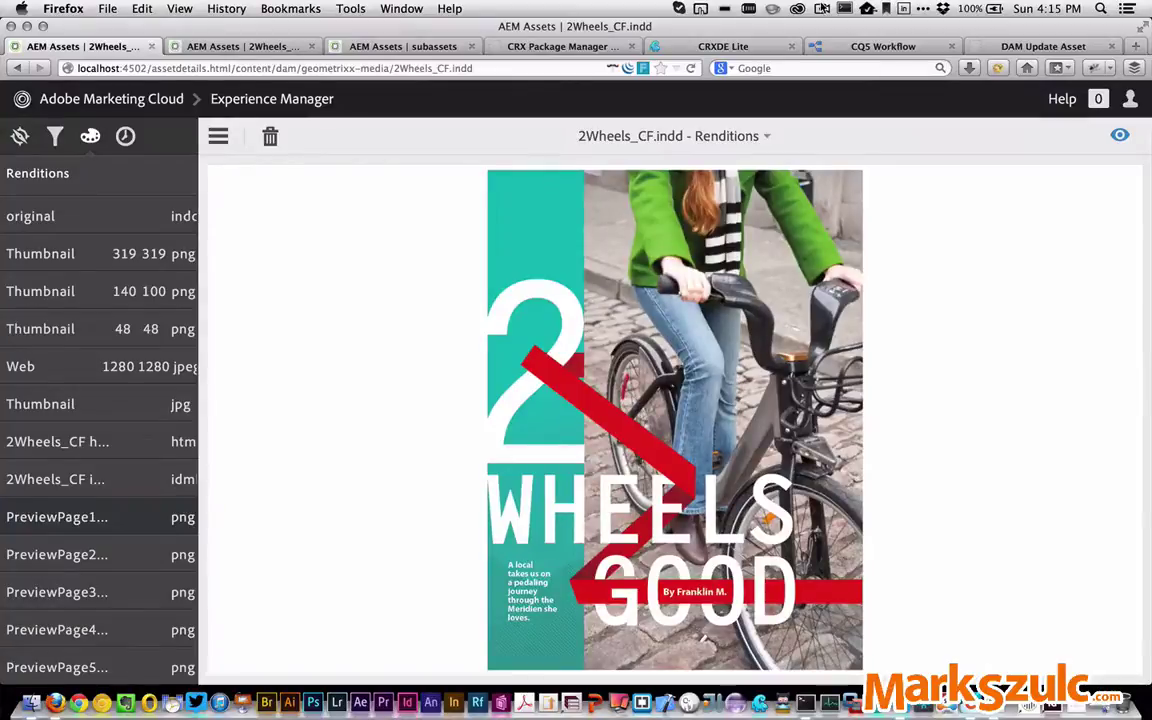